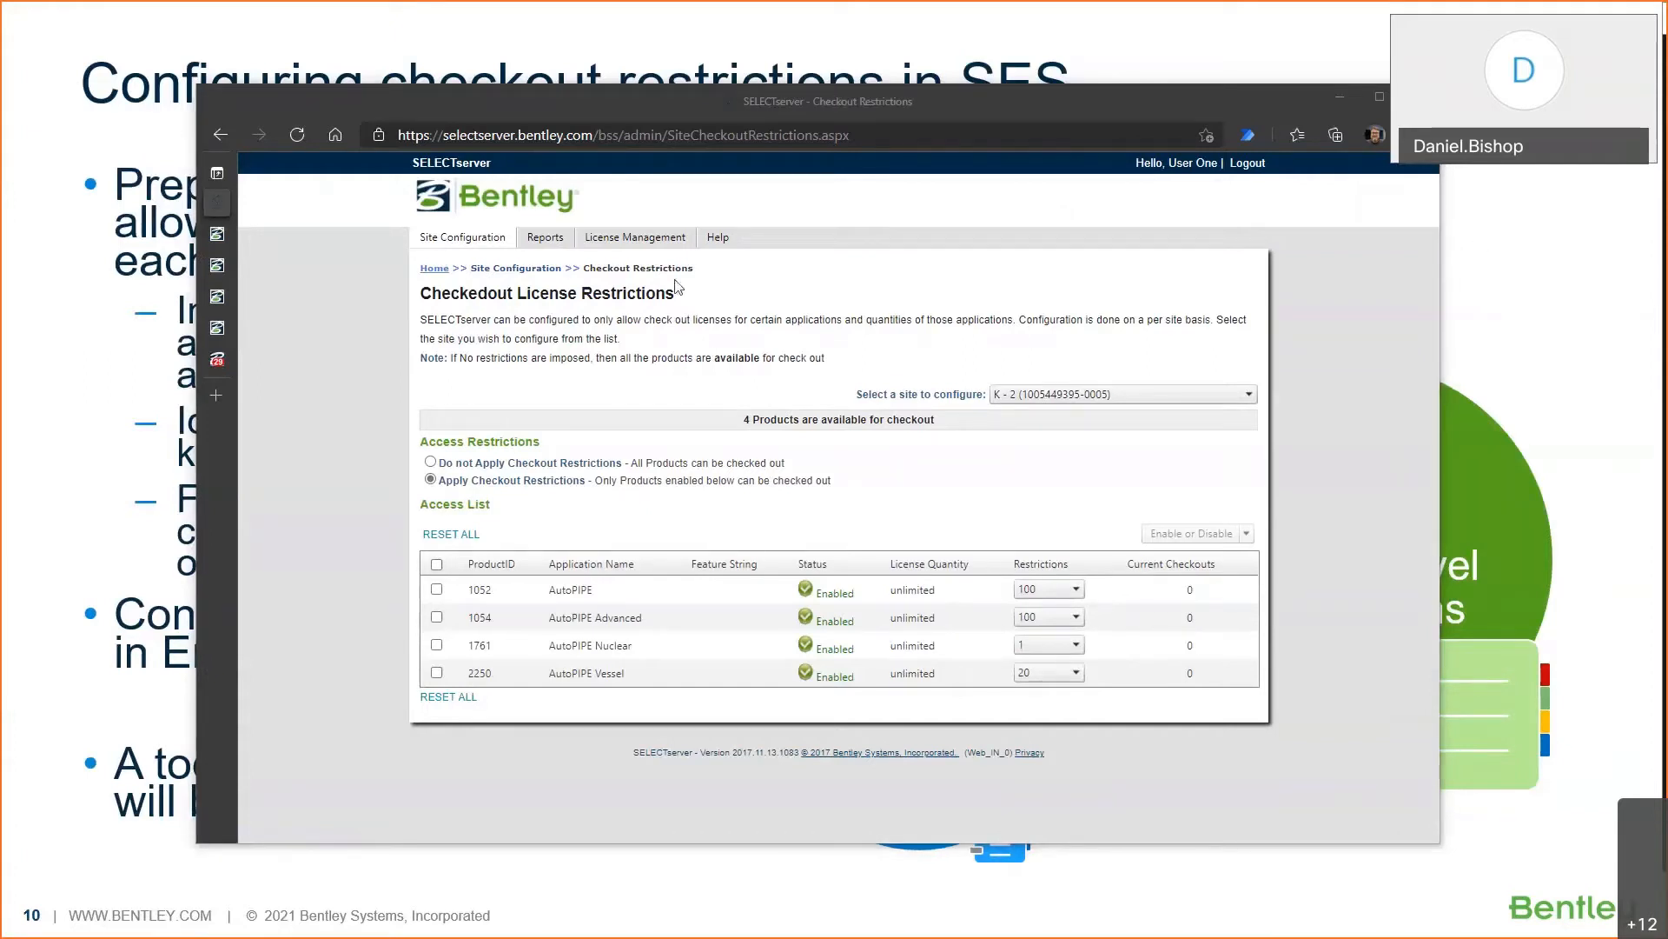
# Step: Switch to the Excel product list, minimize the browser, widen the workbook window and select the STAAD.Pro (1562) product cell
pyautogui.hotkey('alt', 'Tab')
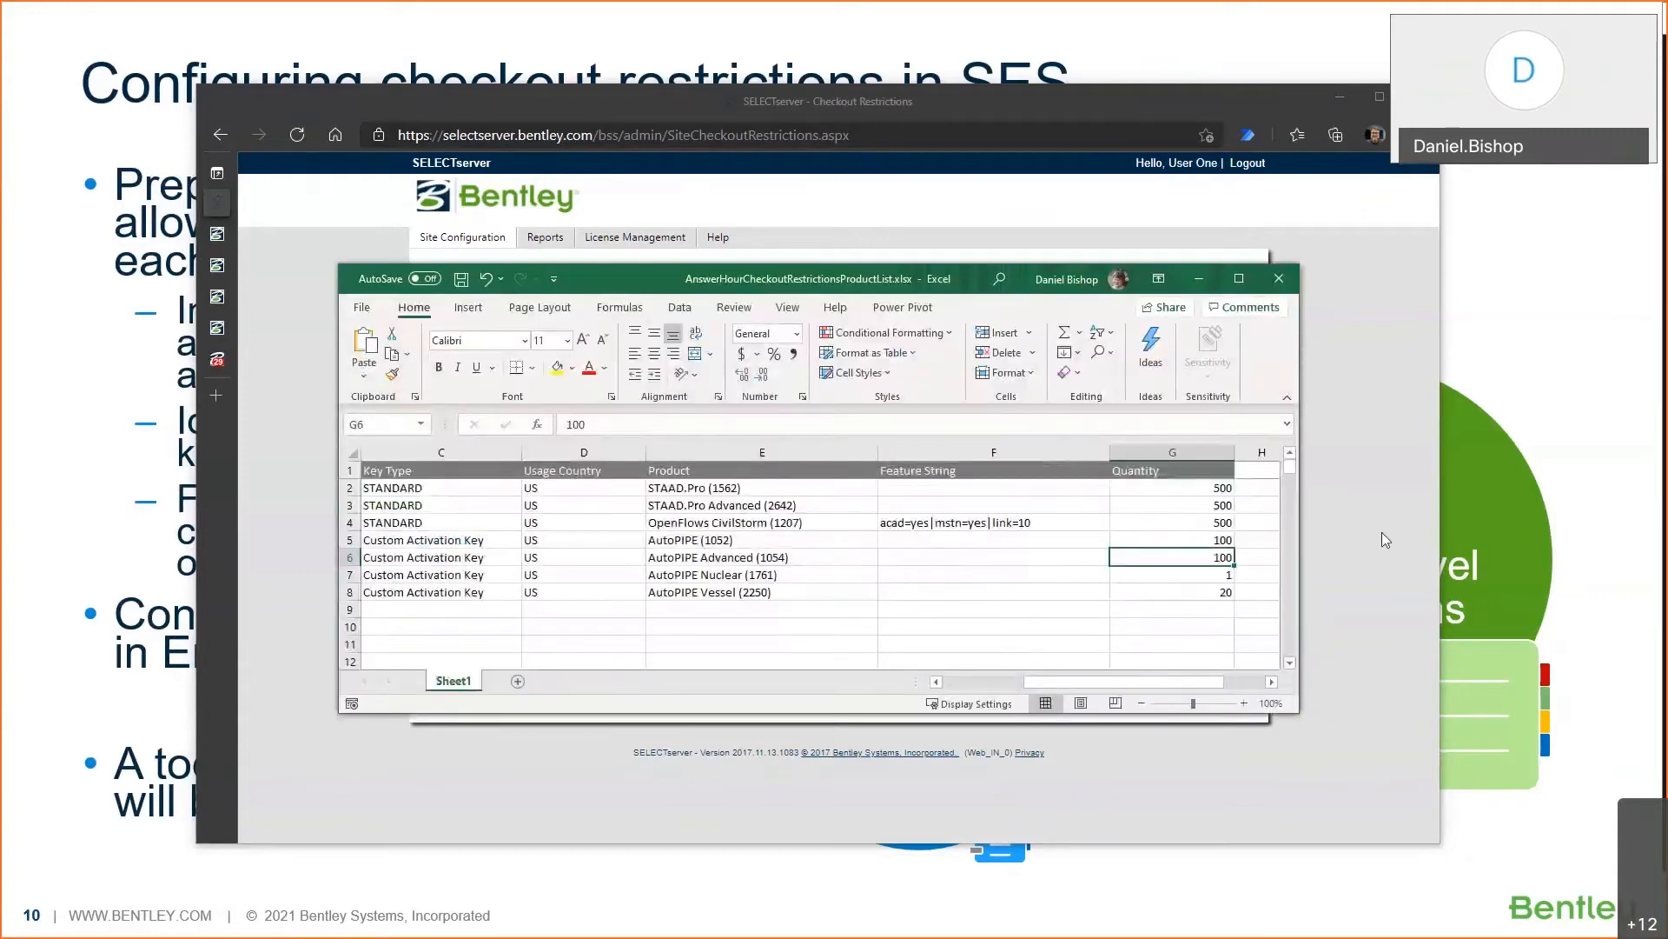
pyautogui.click(1339, 102)
pyautogui.moveTo(1302, 713); pyautogui.dragTo(1364, 735)
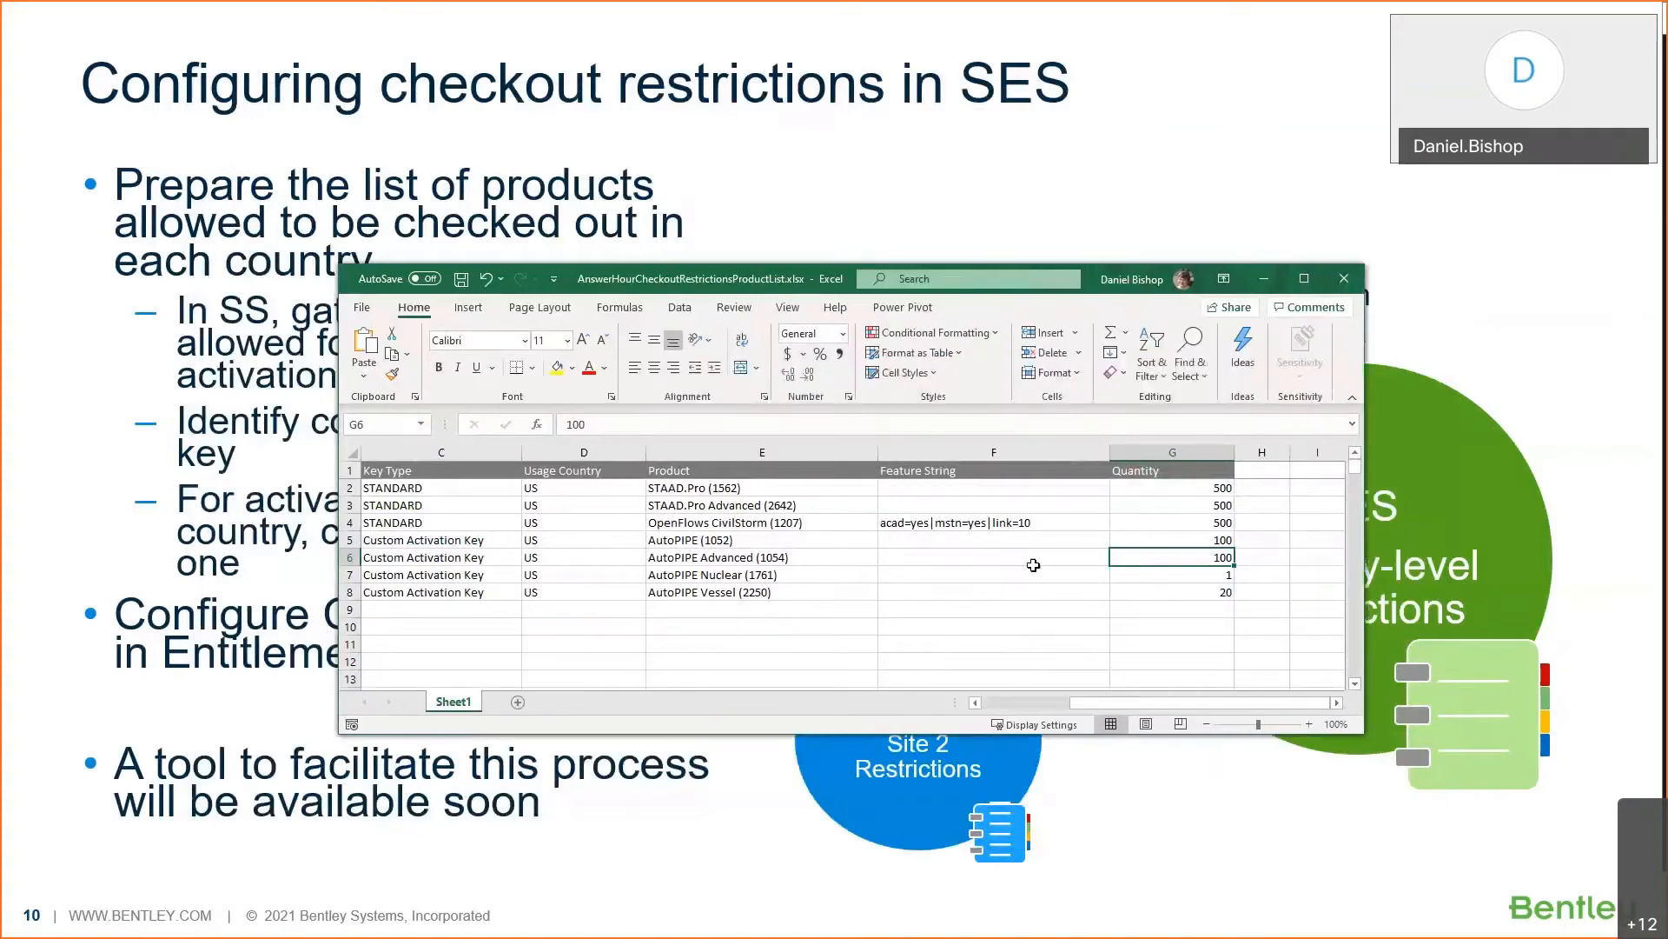
pyautogui.click(705, 491)
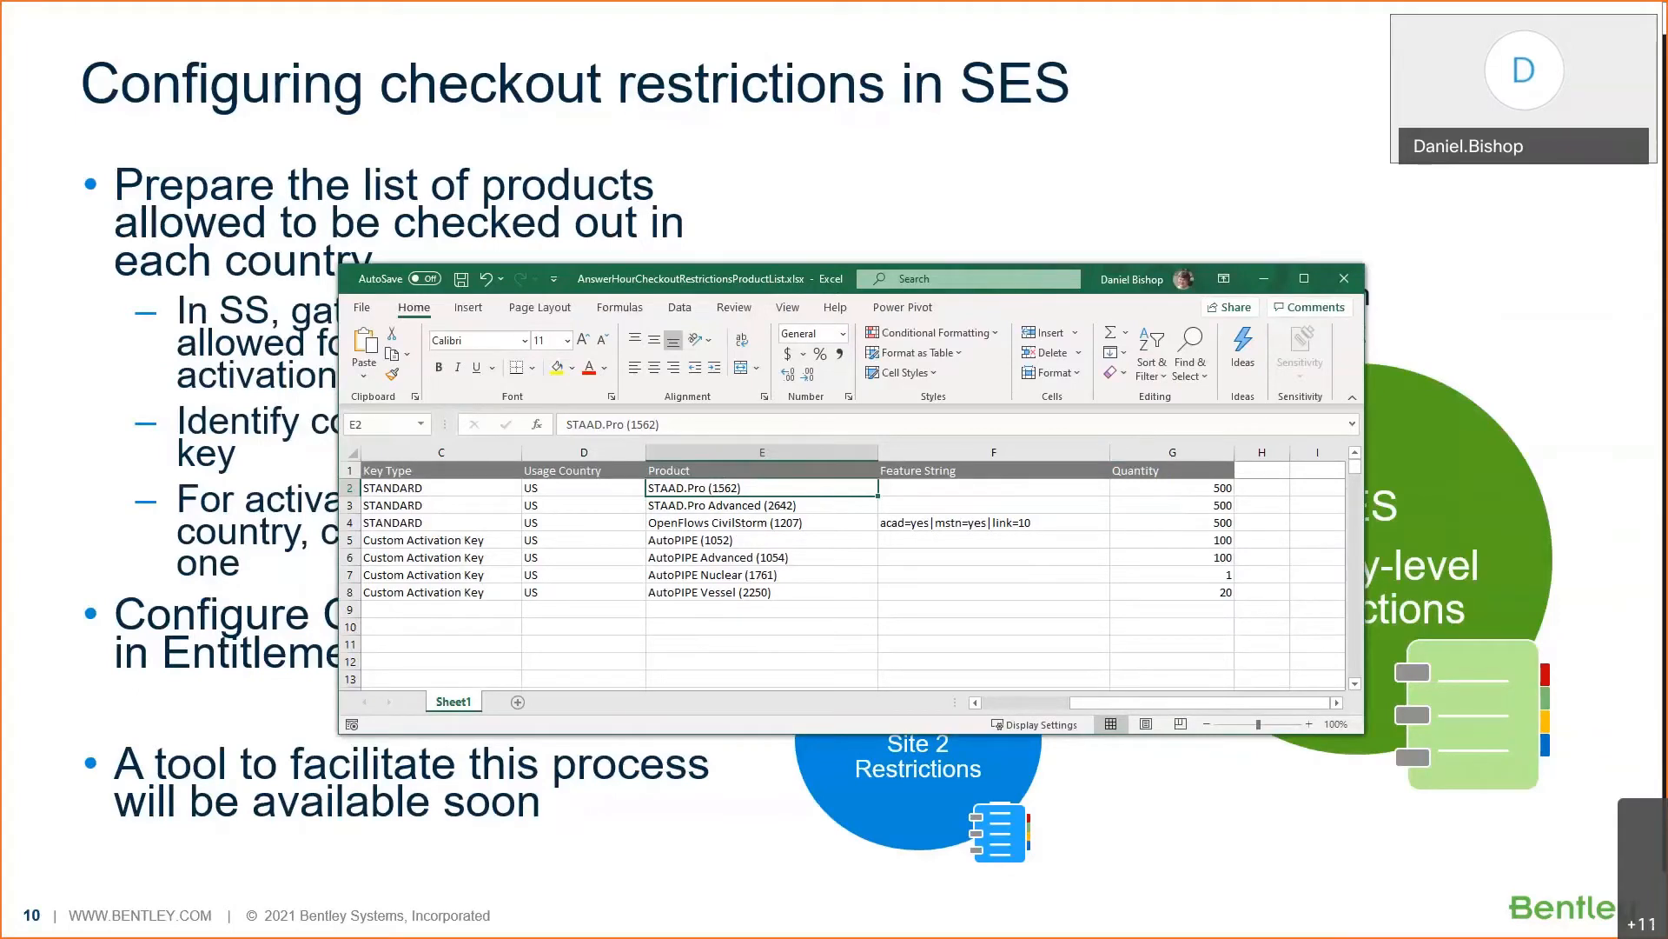
# Step: Switch to the browser, open Checkout Restrictions in Entitlement Management and enable restrictions for the United States
pyautogui.hotkey('alt', 'Tab')
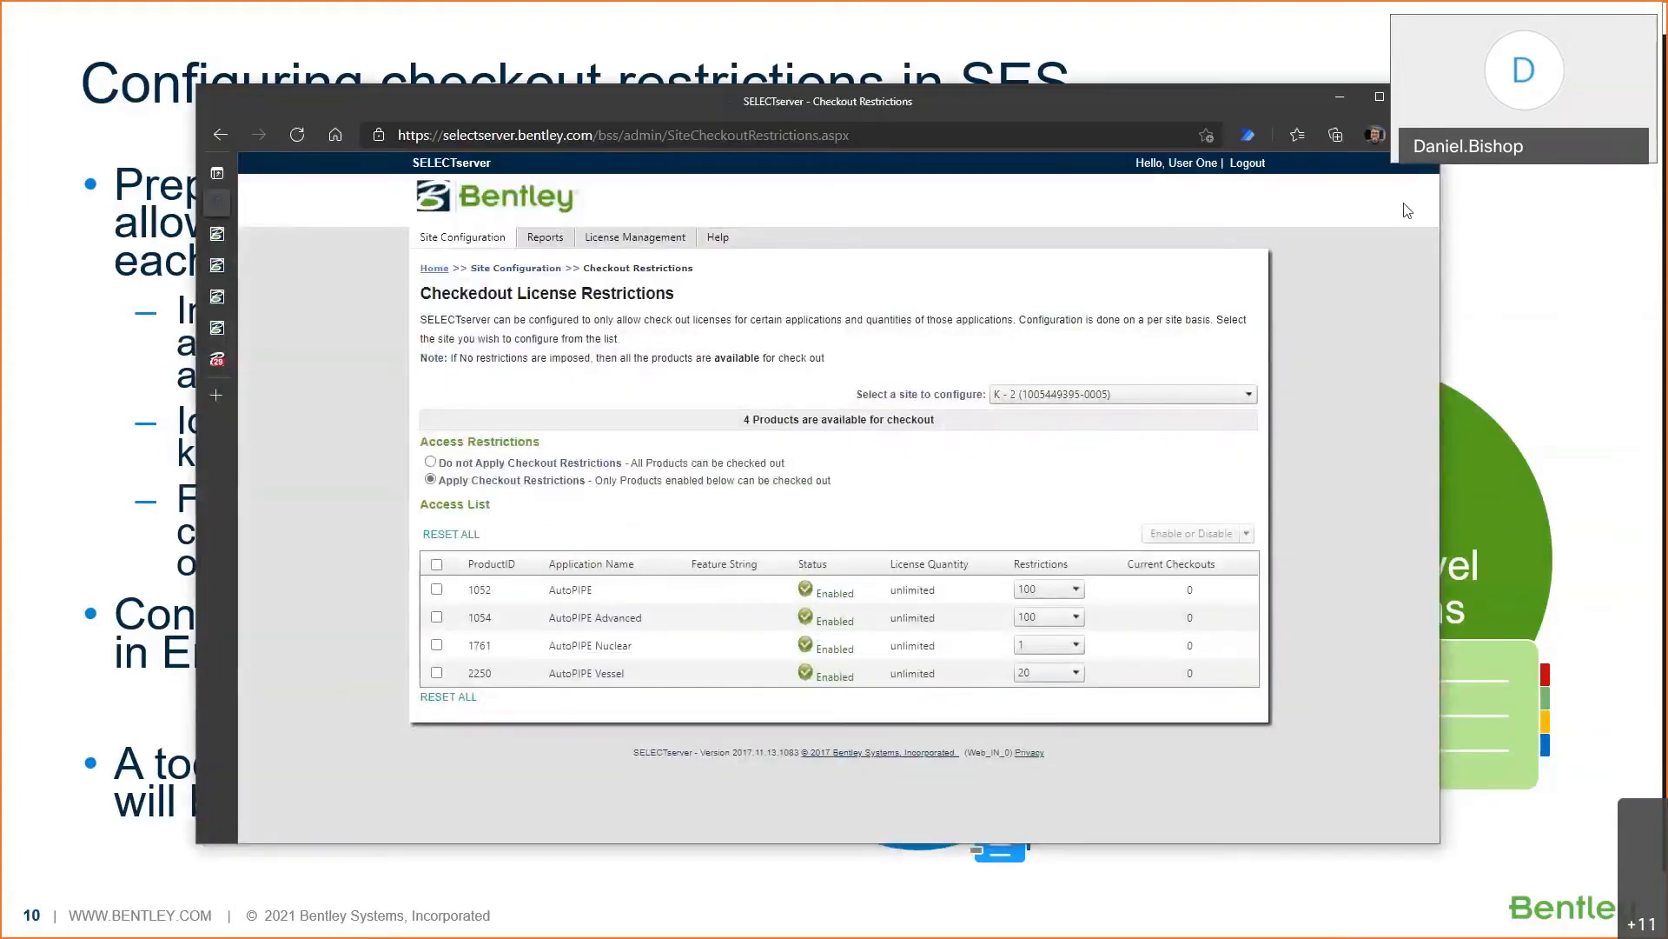
pyautogui.moveTo(219, 333)
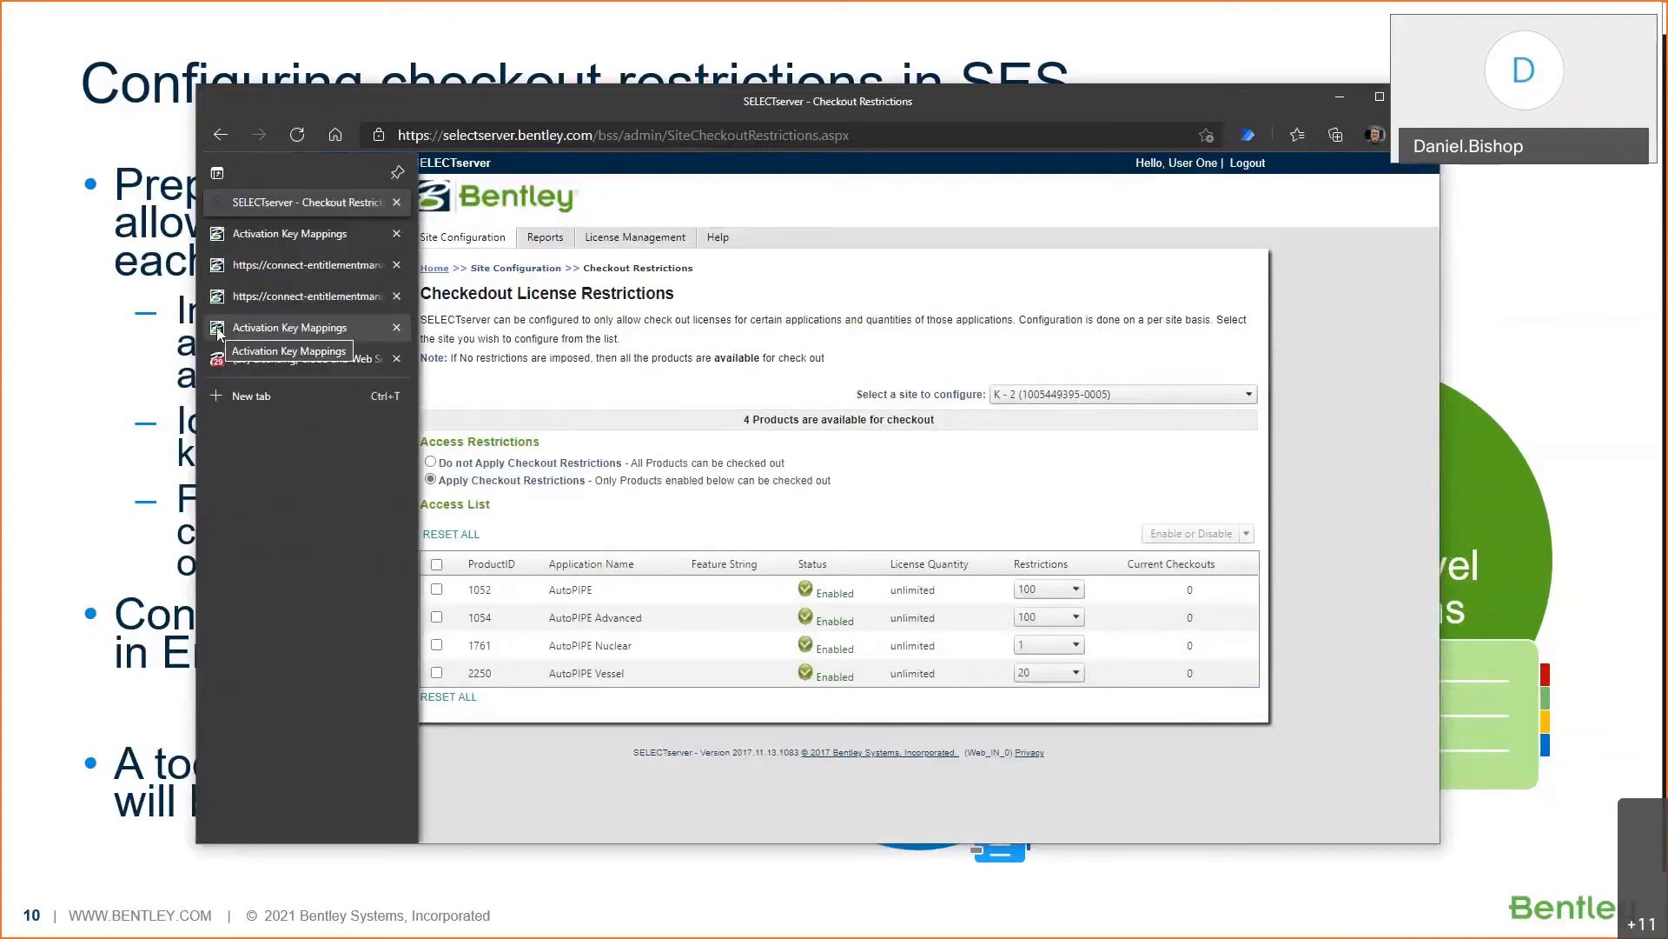
pyautogui.click(286, 292)
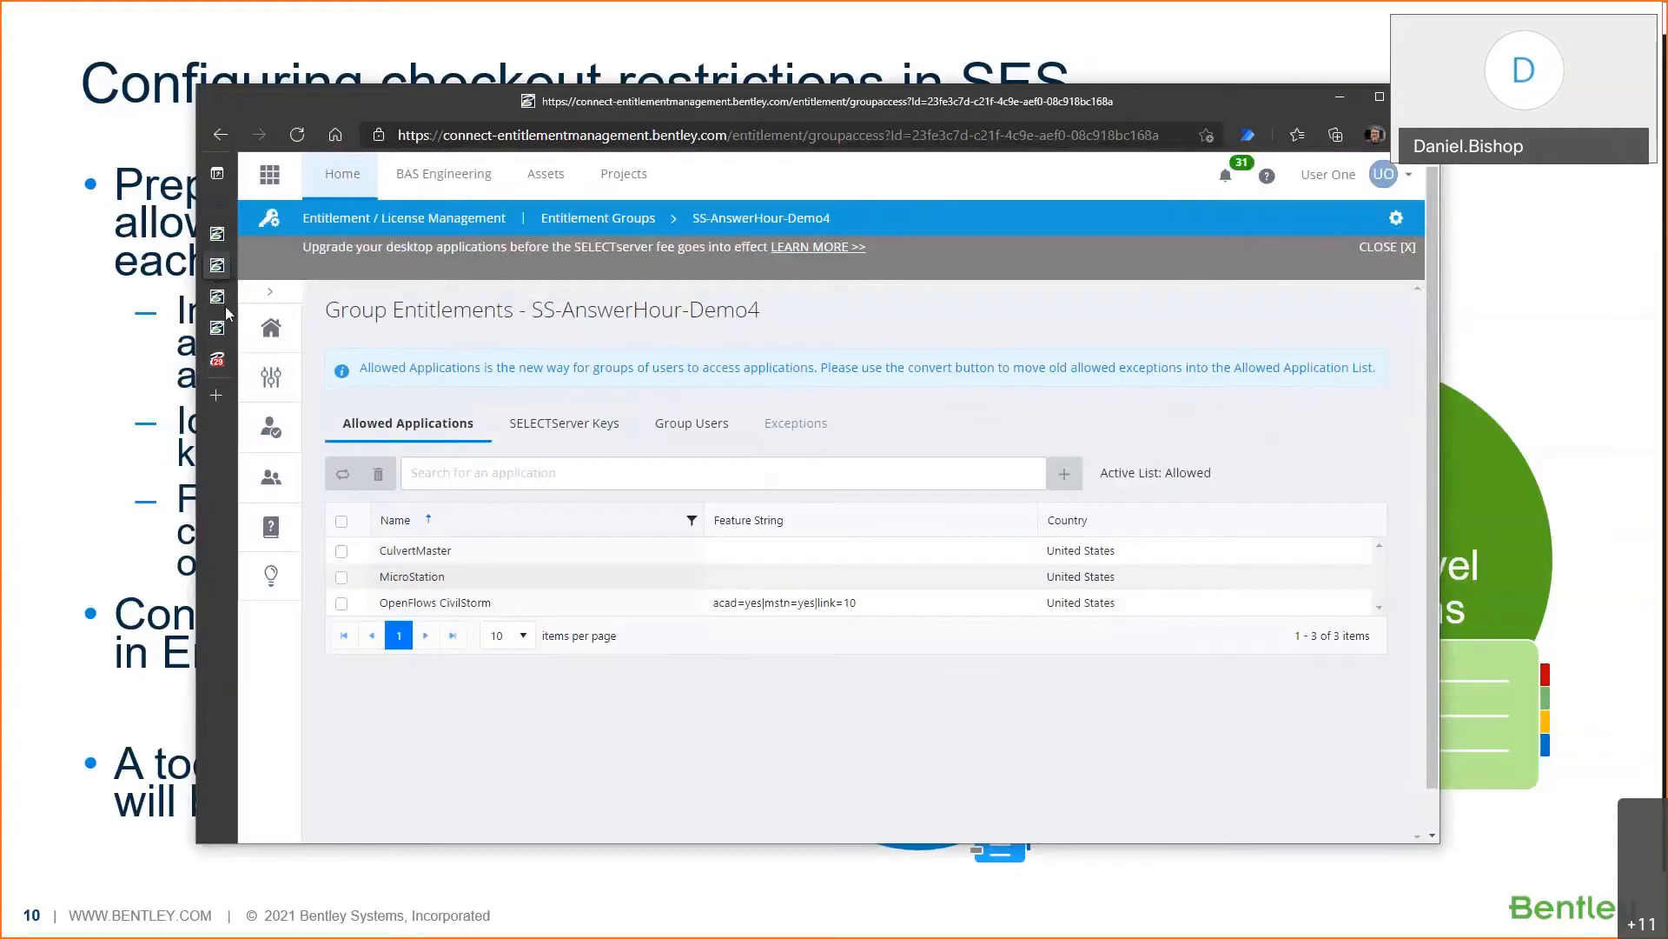
pyautogui.click(269, 484)
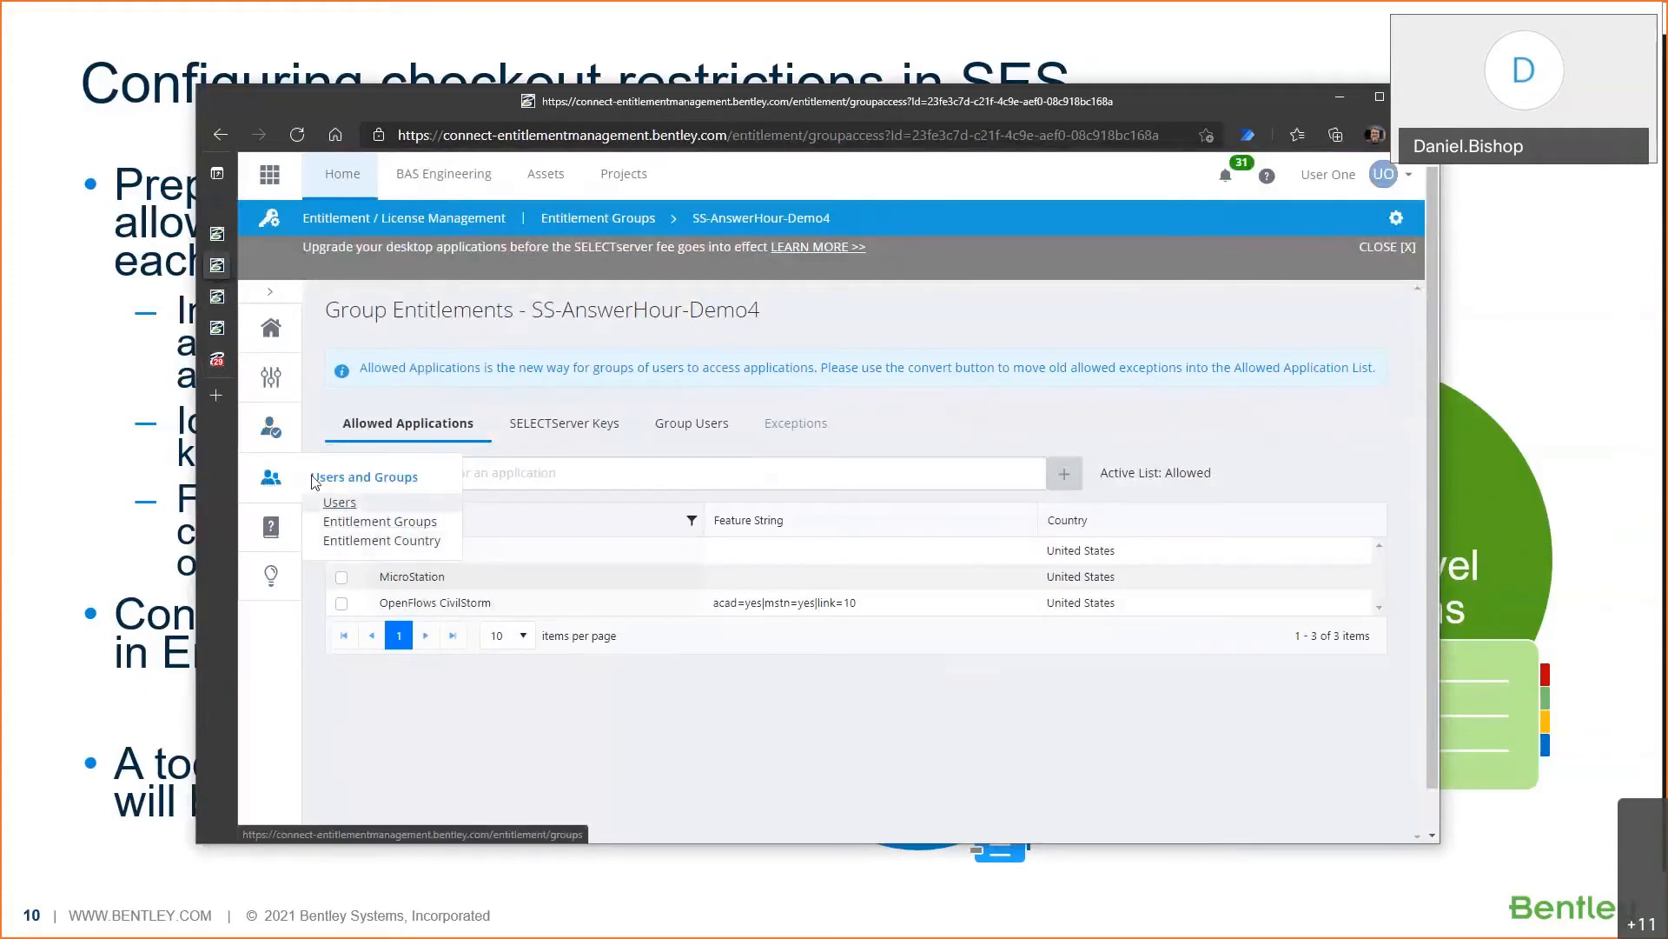
pyautogui.click(275, 433)
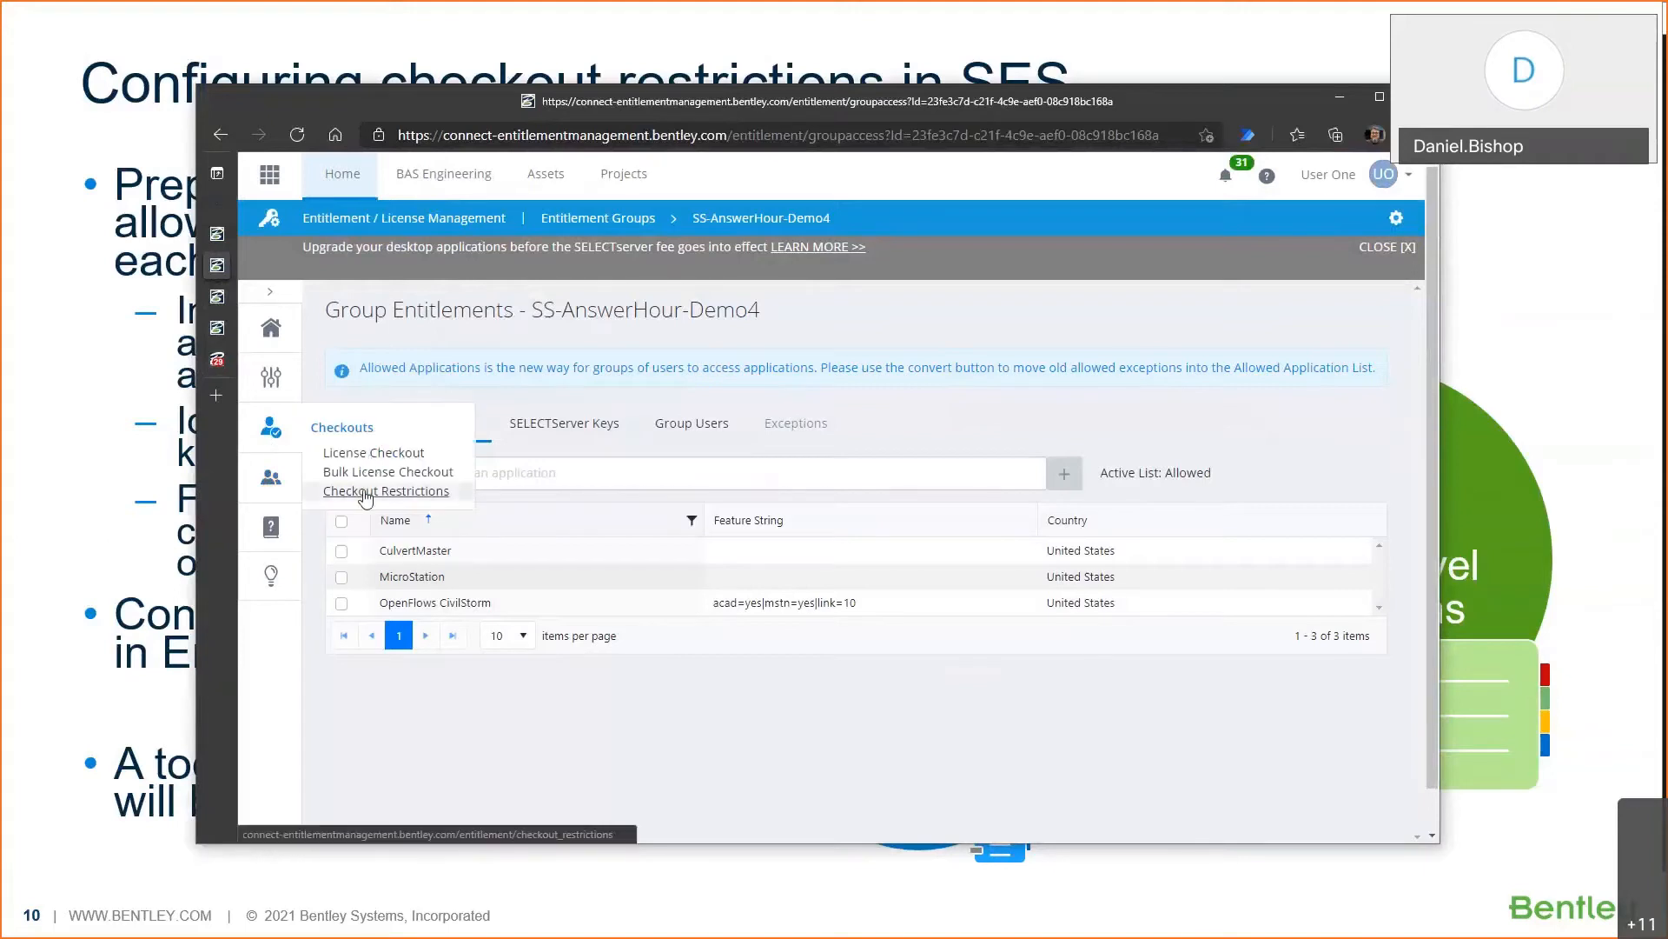
pyautogui.click(365, 492)
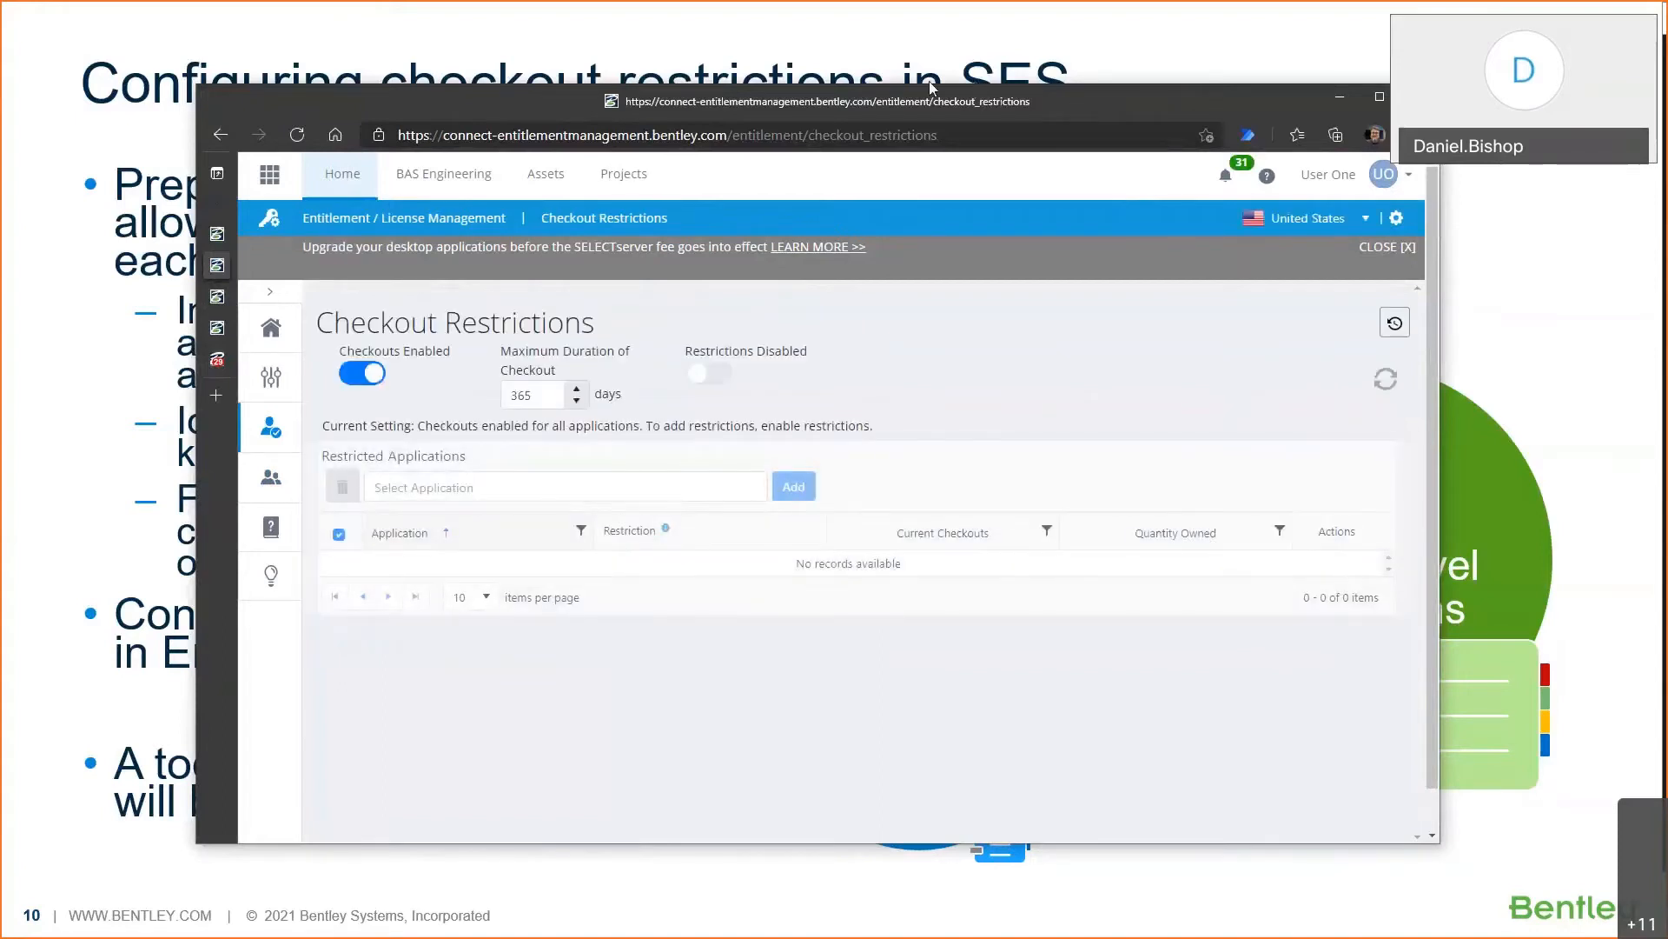
pyautogui.moveTo(933, 93); pyautogui.dragTo(784, 53)
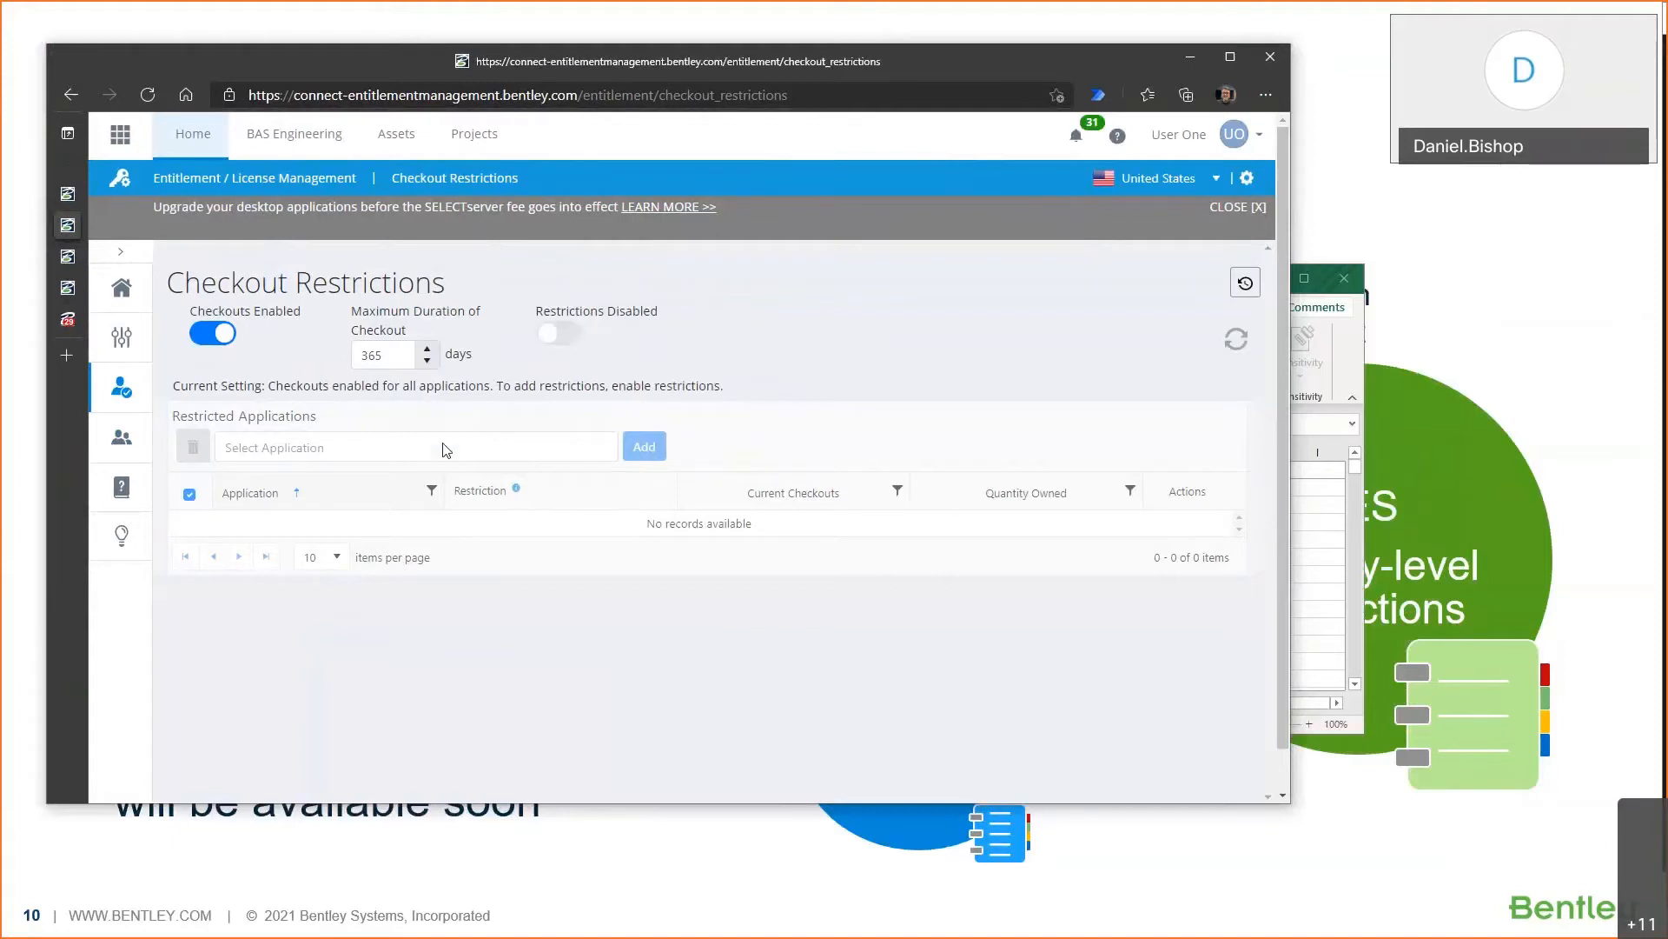
pyautogui.click(561, 333)
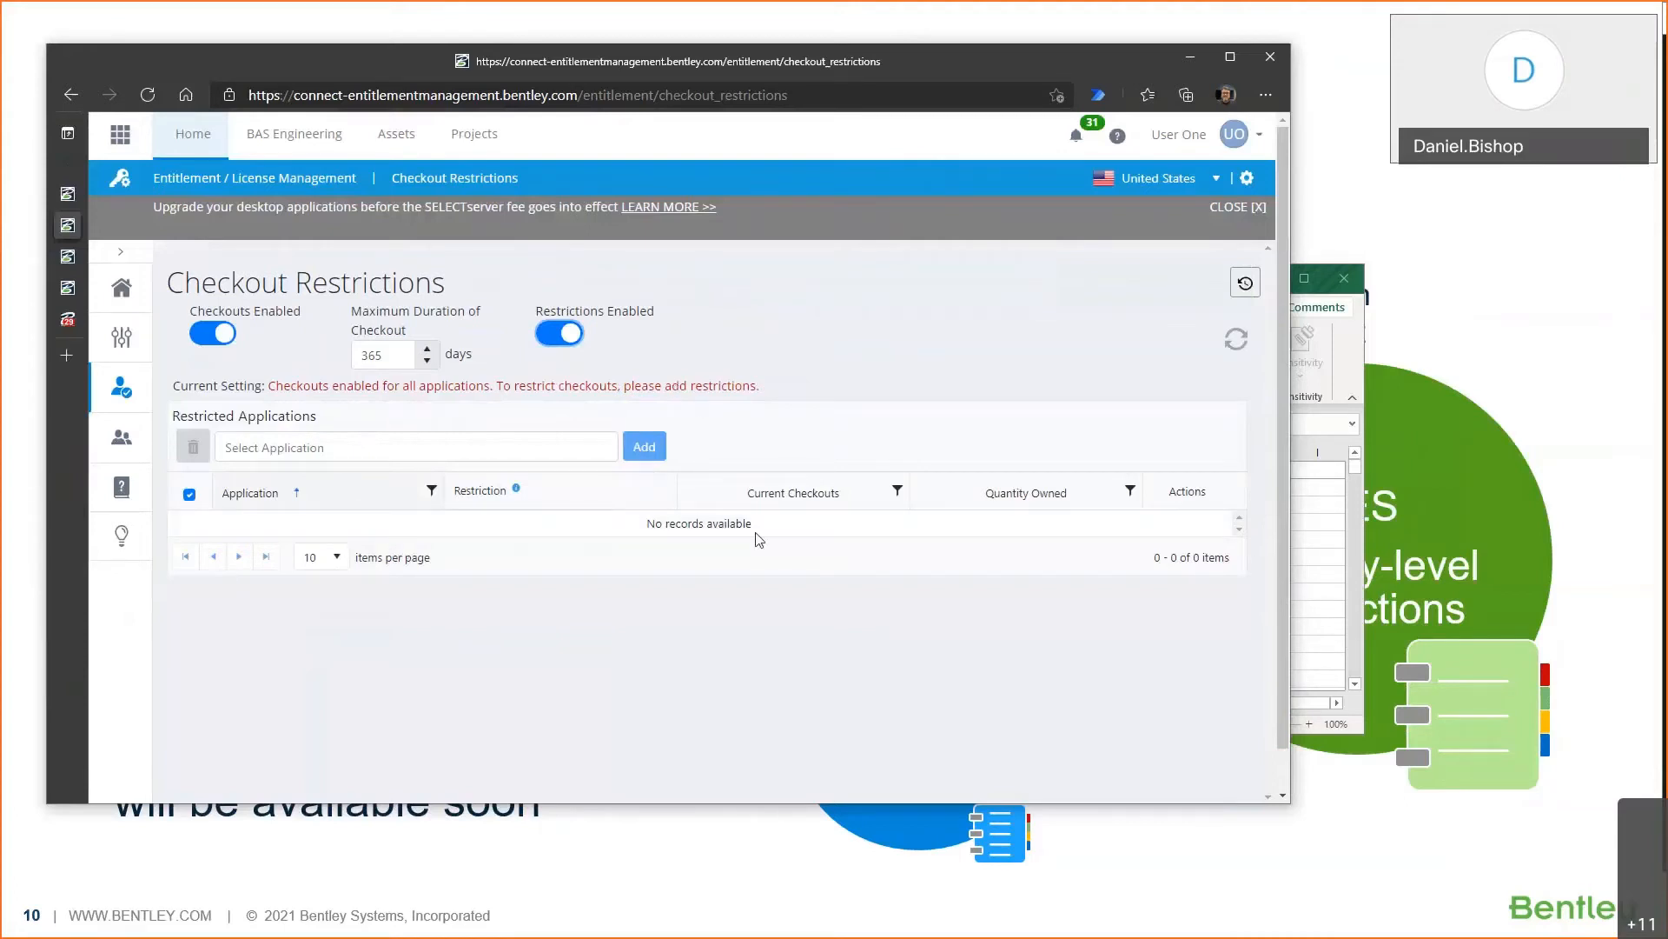
# Step: Reposition the product list workbook lower on the screen and add STAAD.Pro to the restricted applications
pyautogui.click(1358, 467)
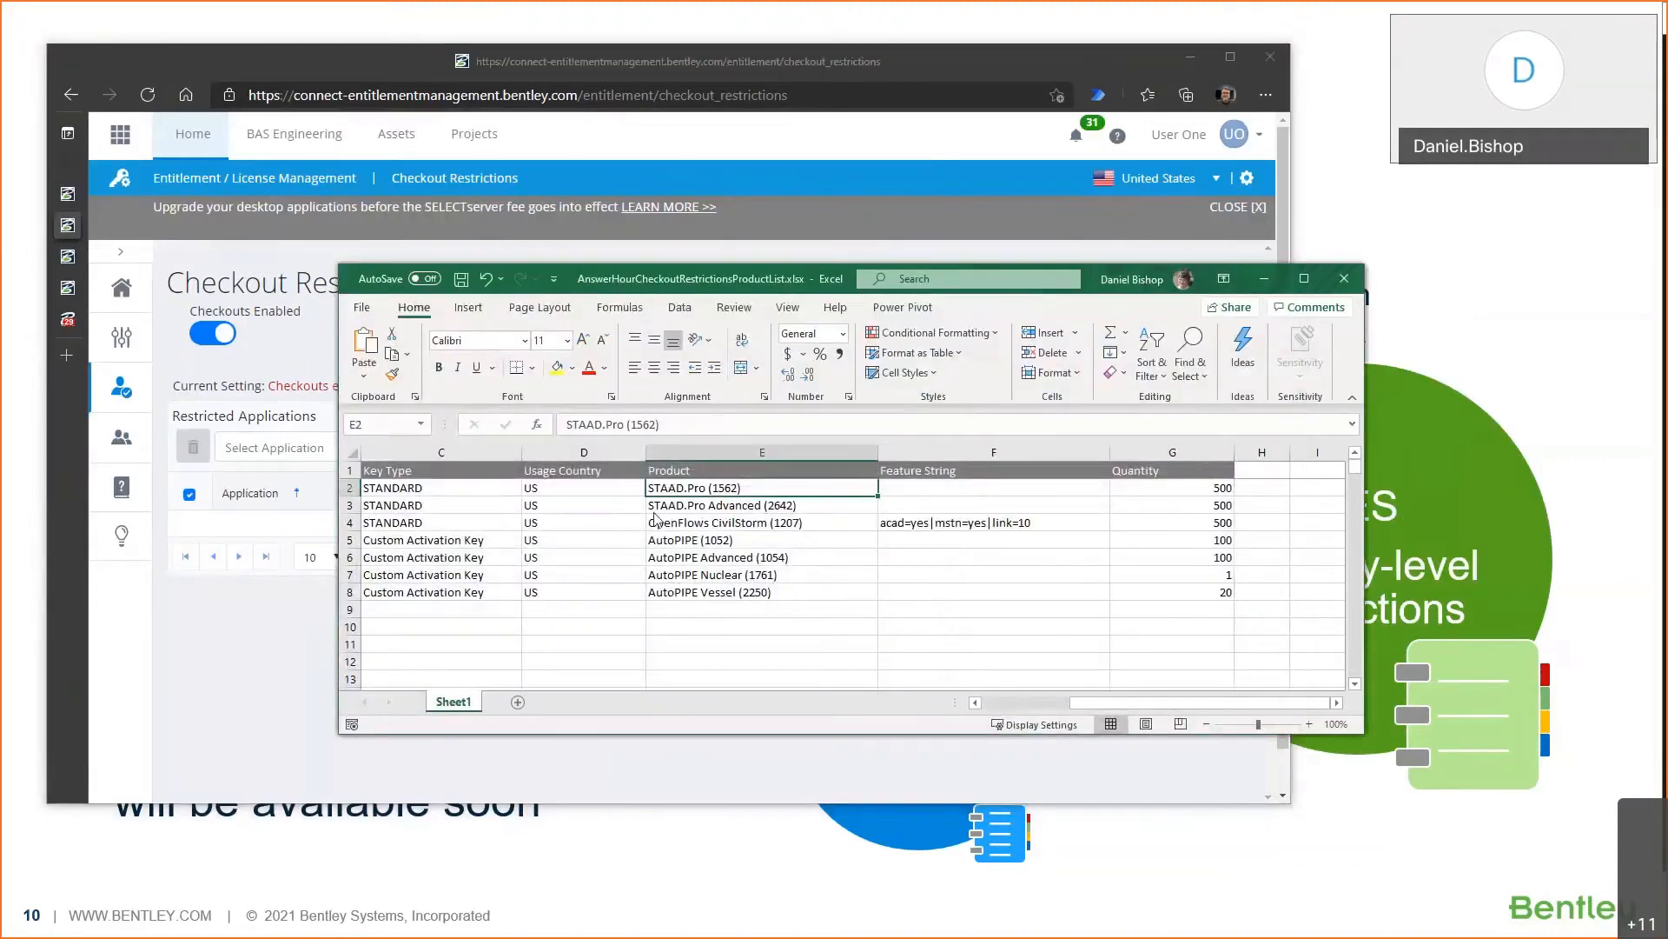
pyautogui.moveTo(643, 271); pyautogui.dragTo(698, 561)
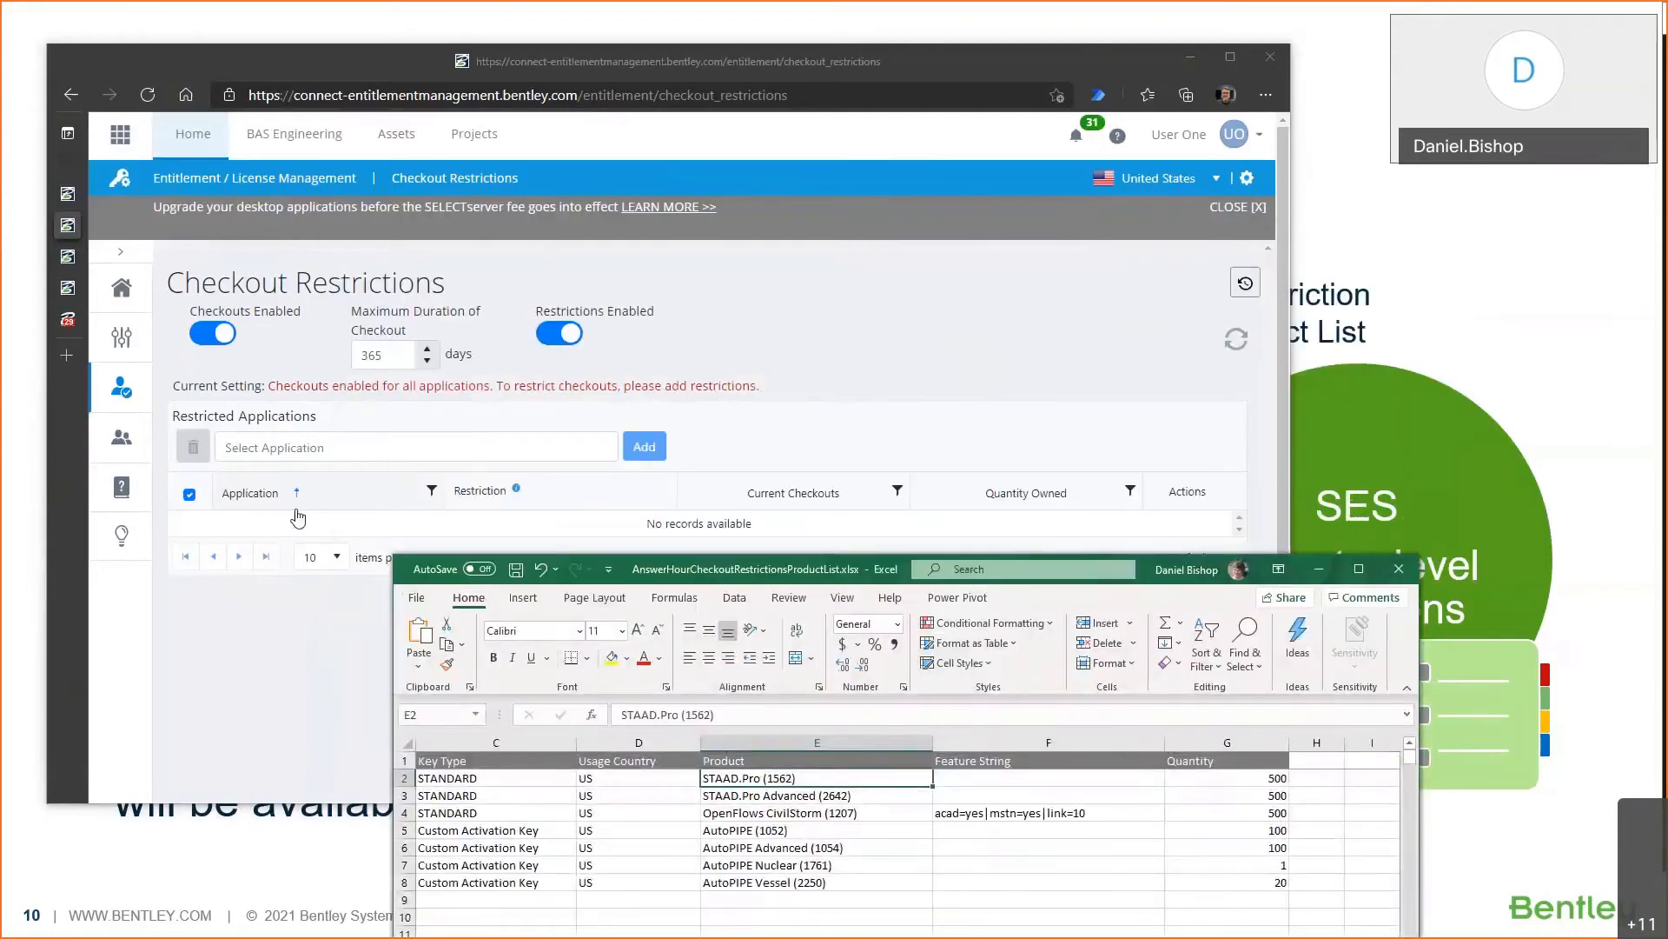
pyautogui.click(359, 445)
pyautogui.write('staad')
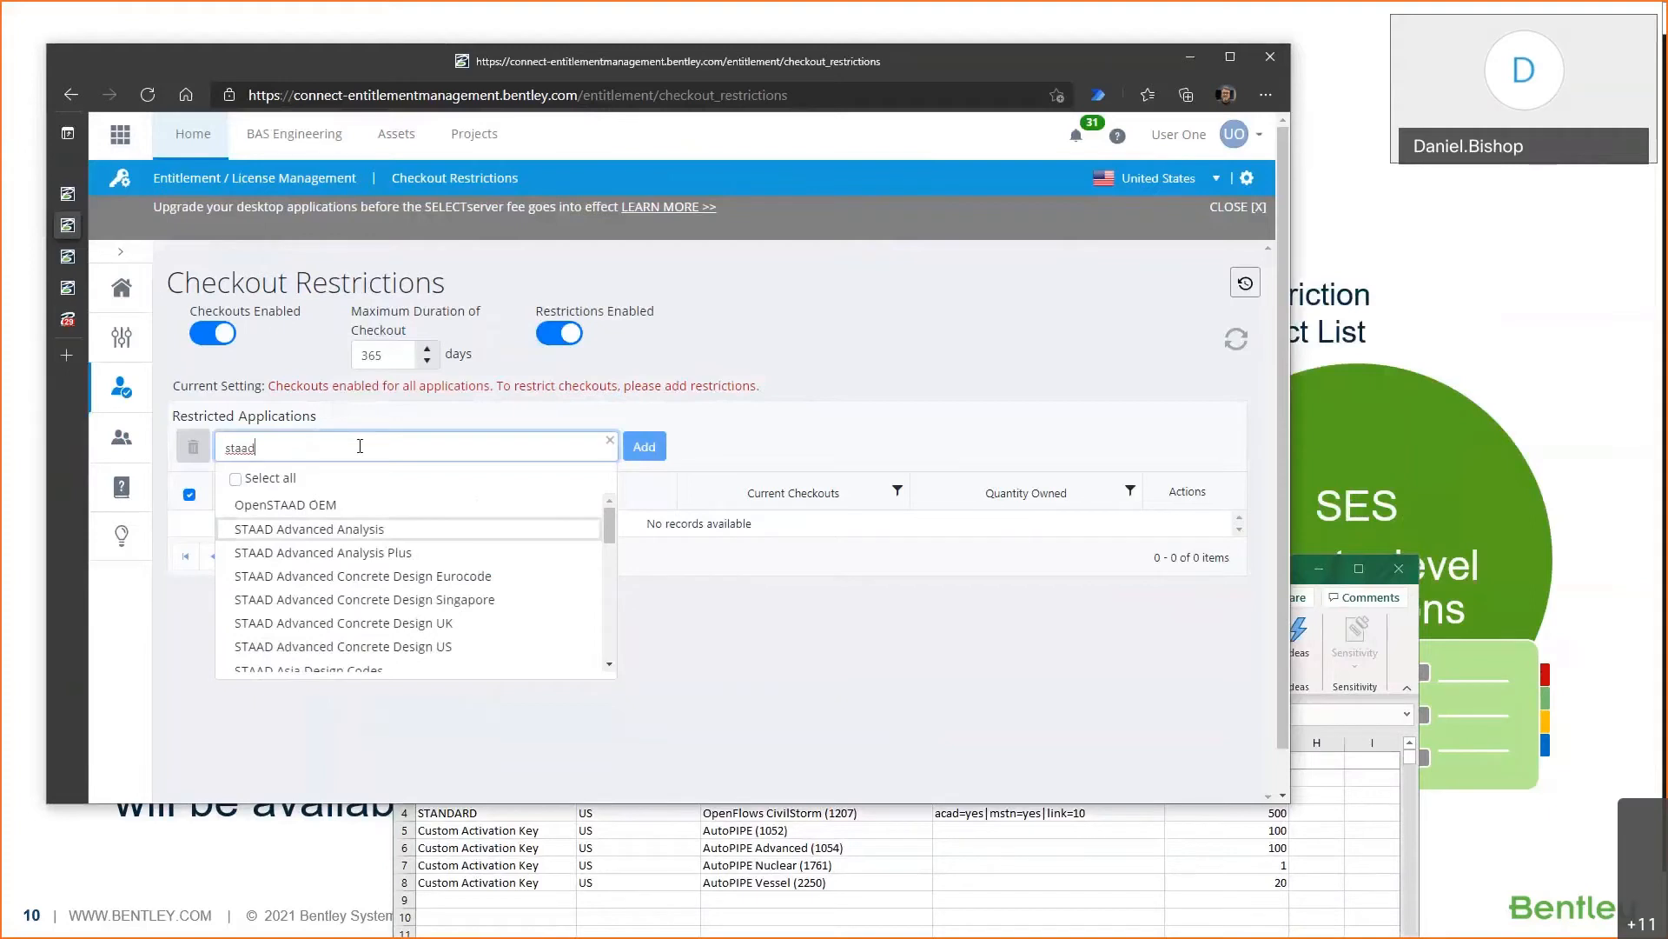
pyautogui.write('.pro')
pyautogui.click(377, 505)
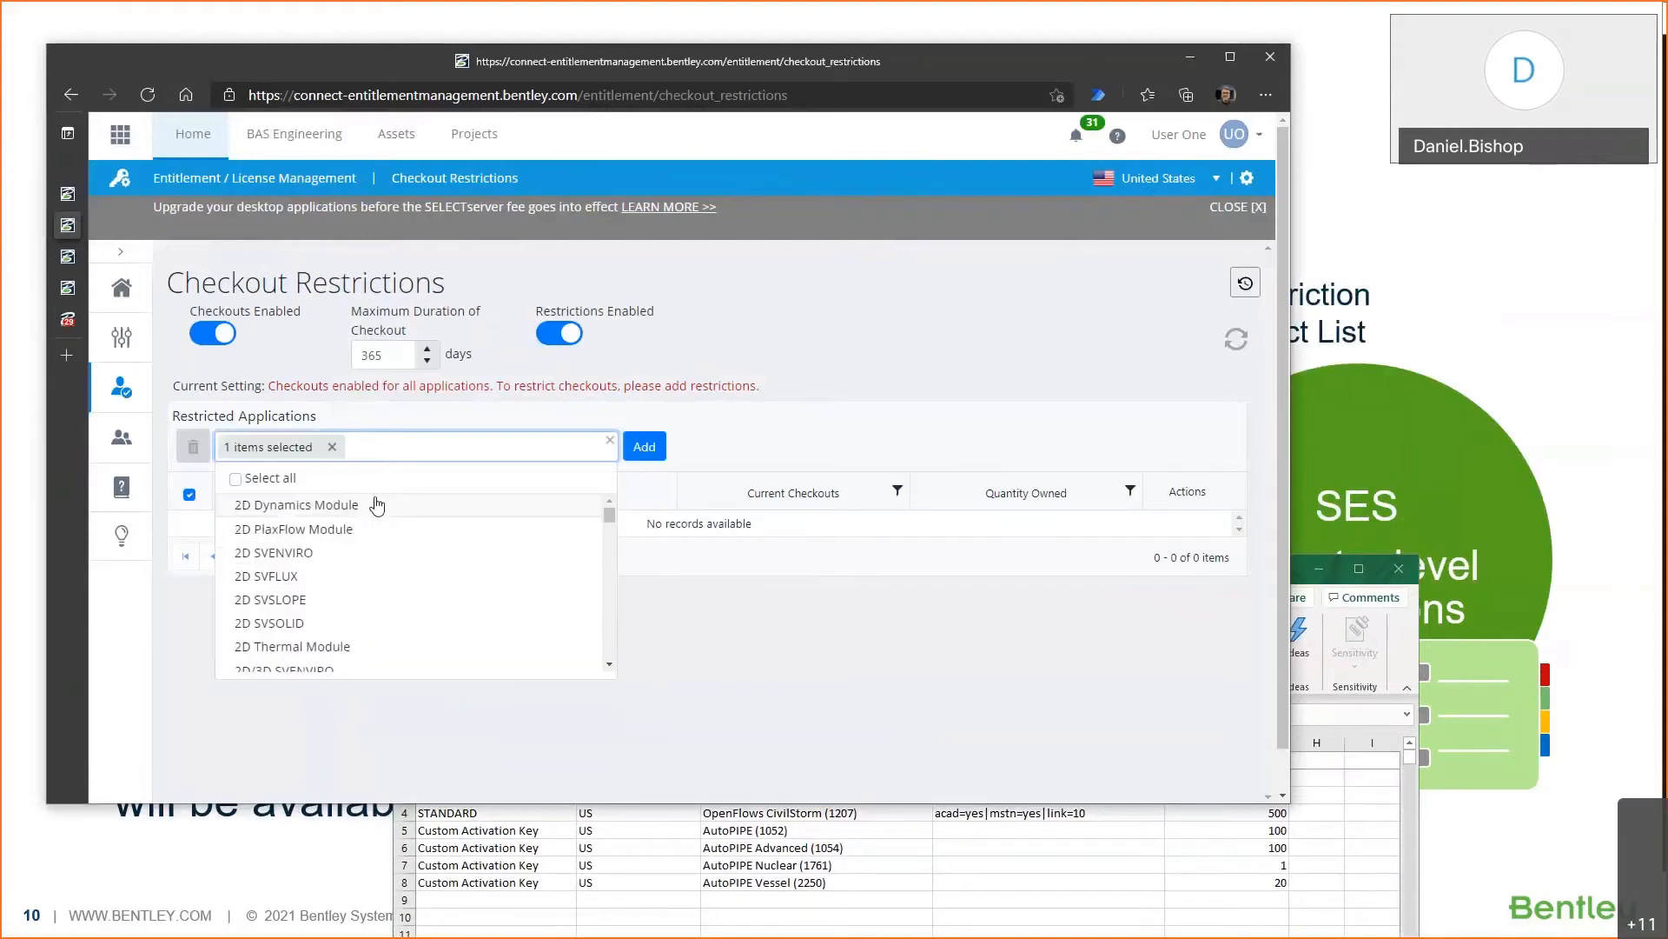
pyautogui.click(647, 446)
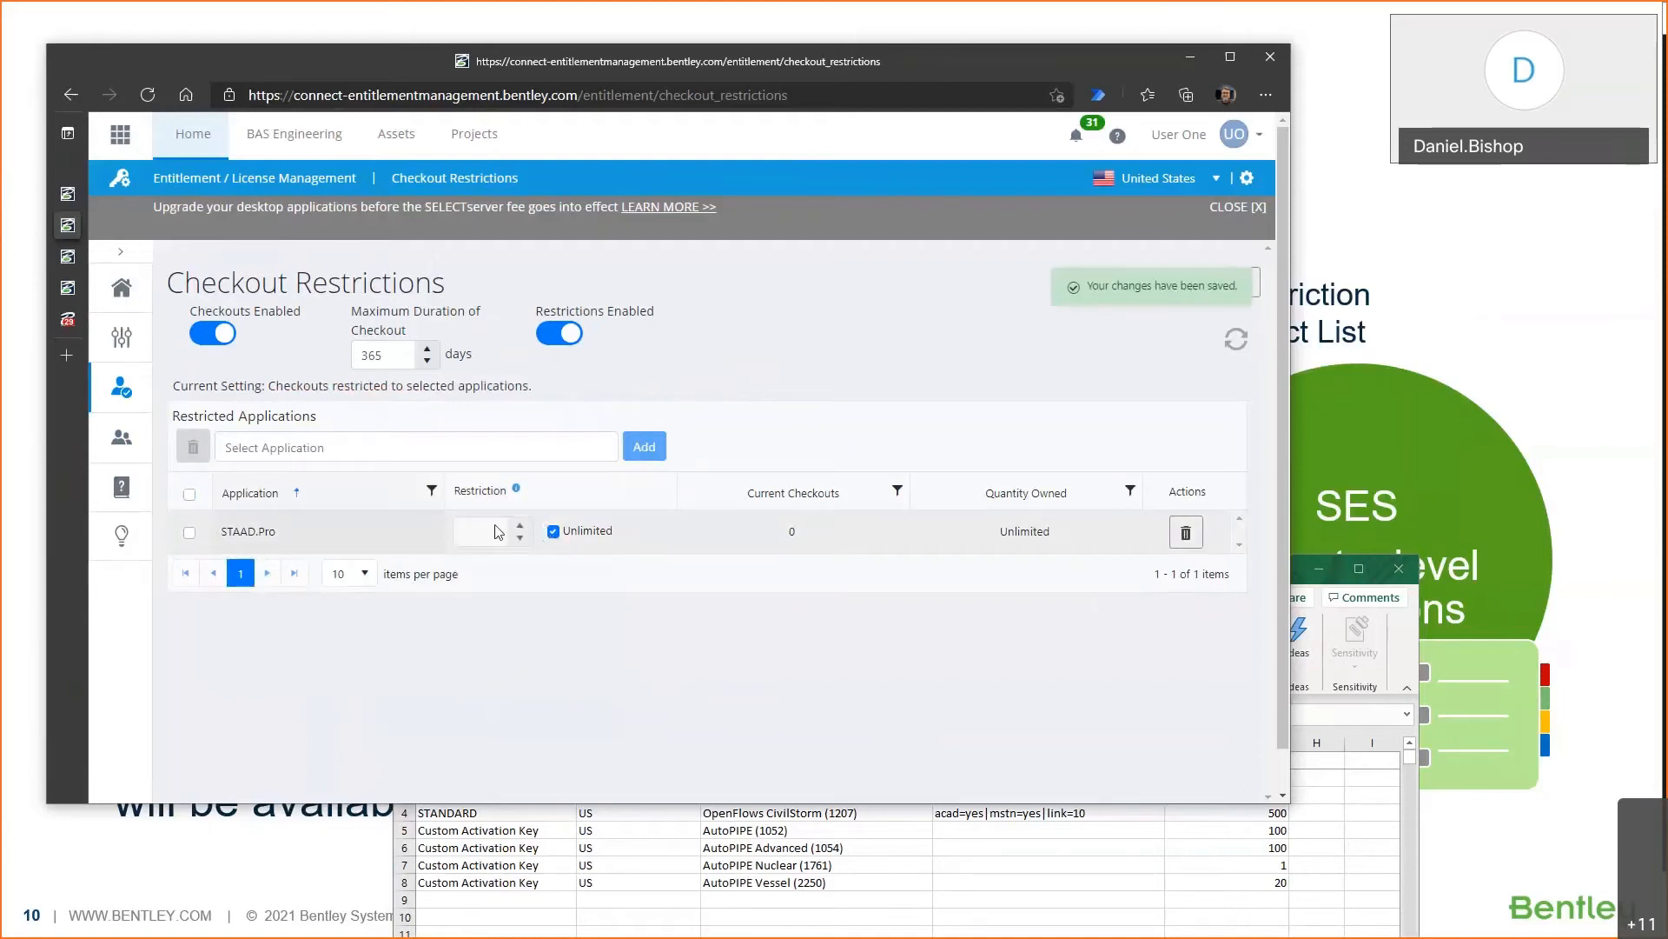
# Step: Remove the unlimited setting from STAAD.Pro and set its checkout restriction to 6
pyautogui.click(553, 531)
pyautogui.click(479, 533)
pyautogui.write('1')
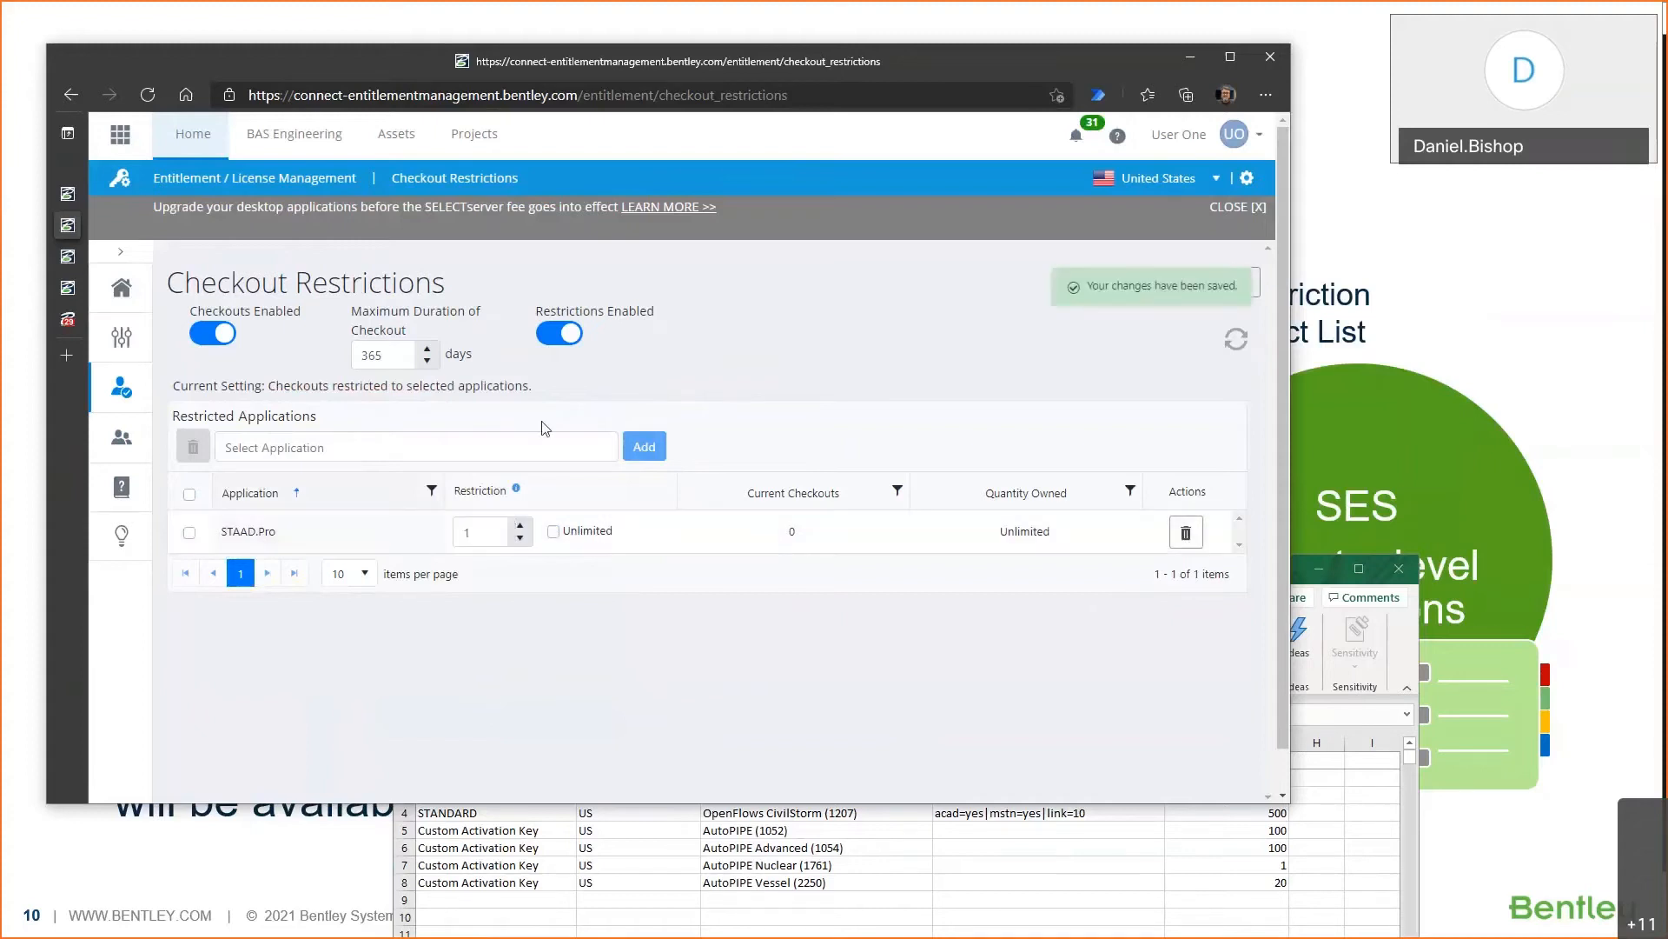
pyautogui.click(521, 527)
pyautogui.click(521, 528)
pyautogui.click(521, 527)
pyautogui.click(522, 528)
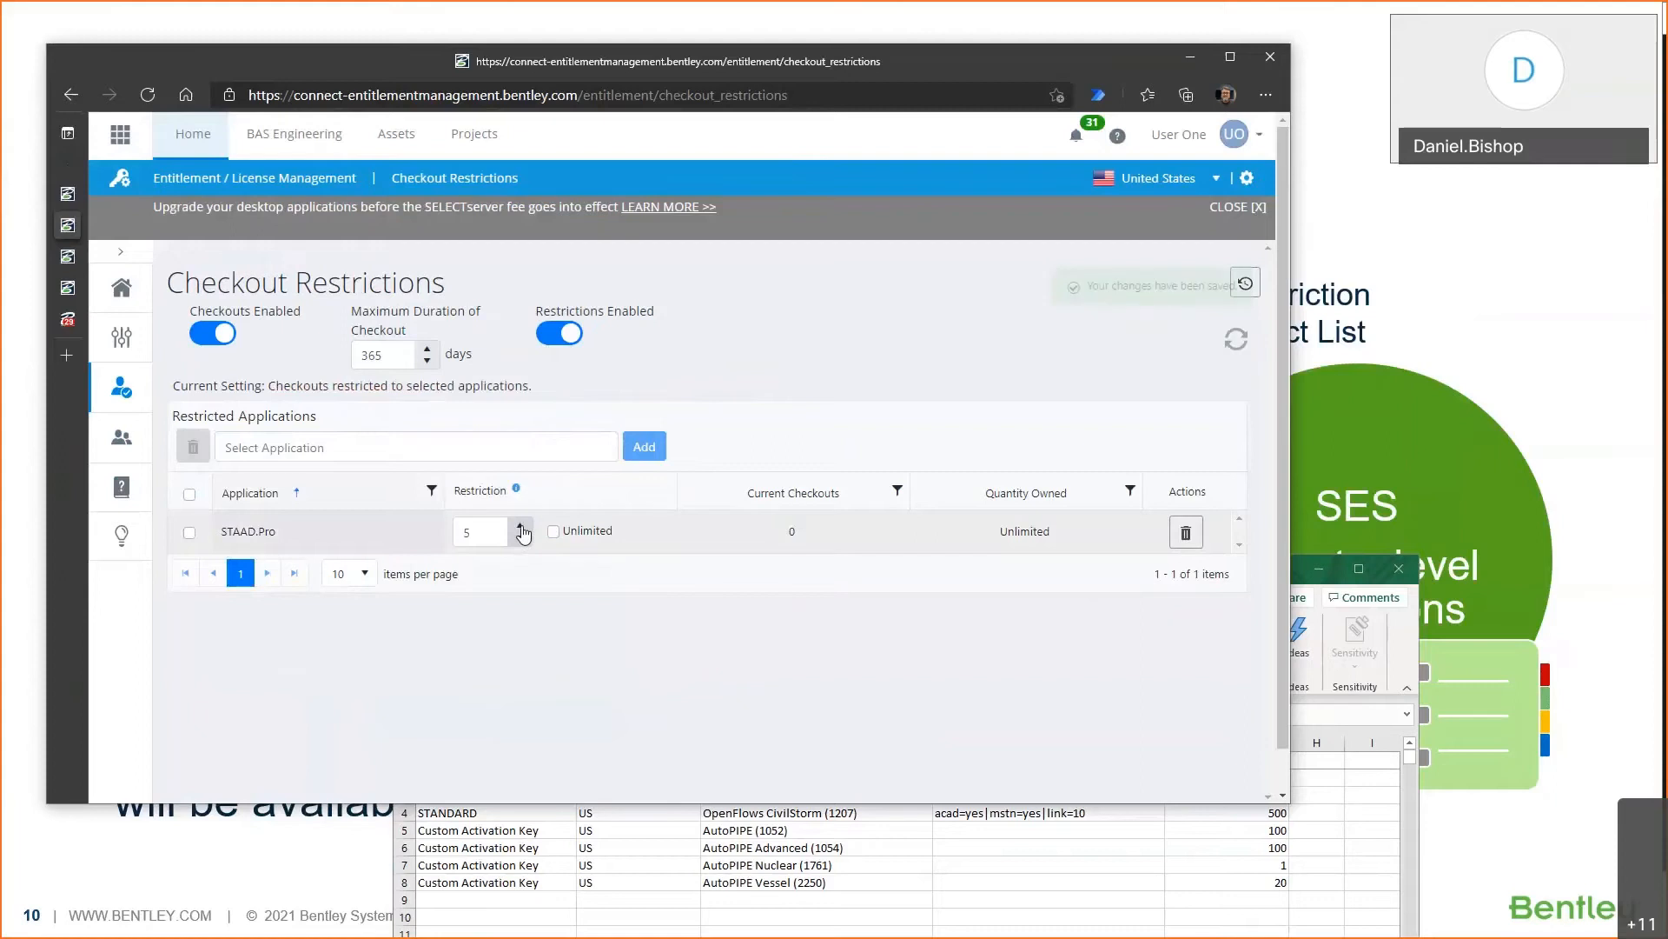
pyautogui.click(521, 529)
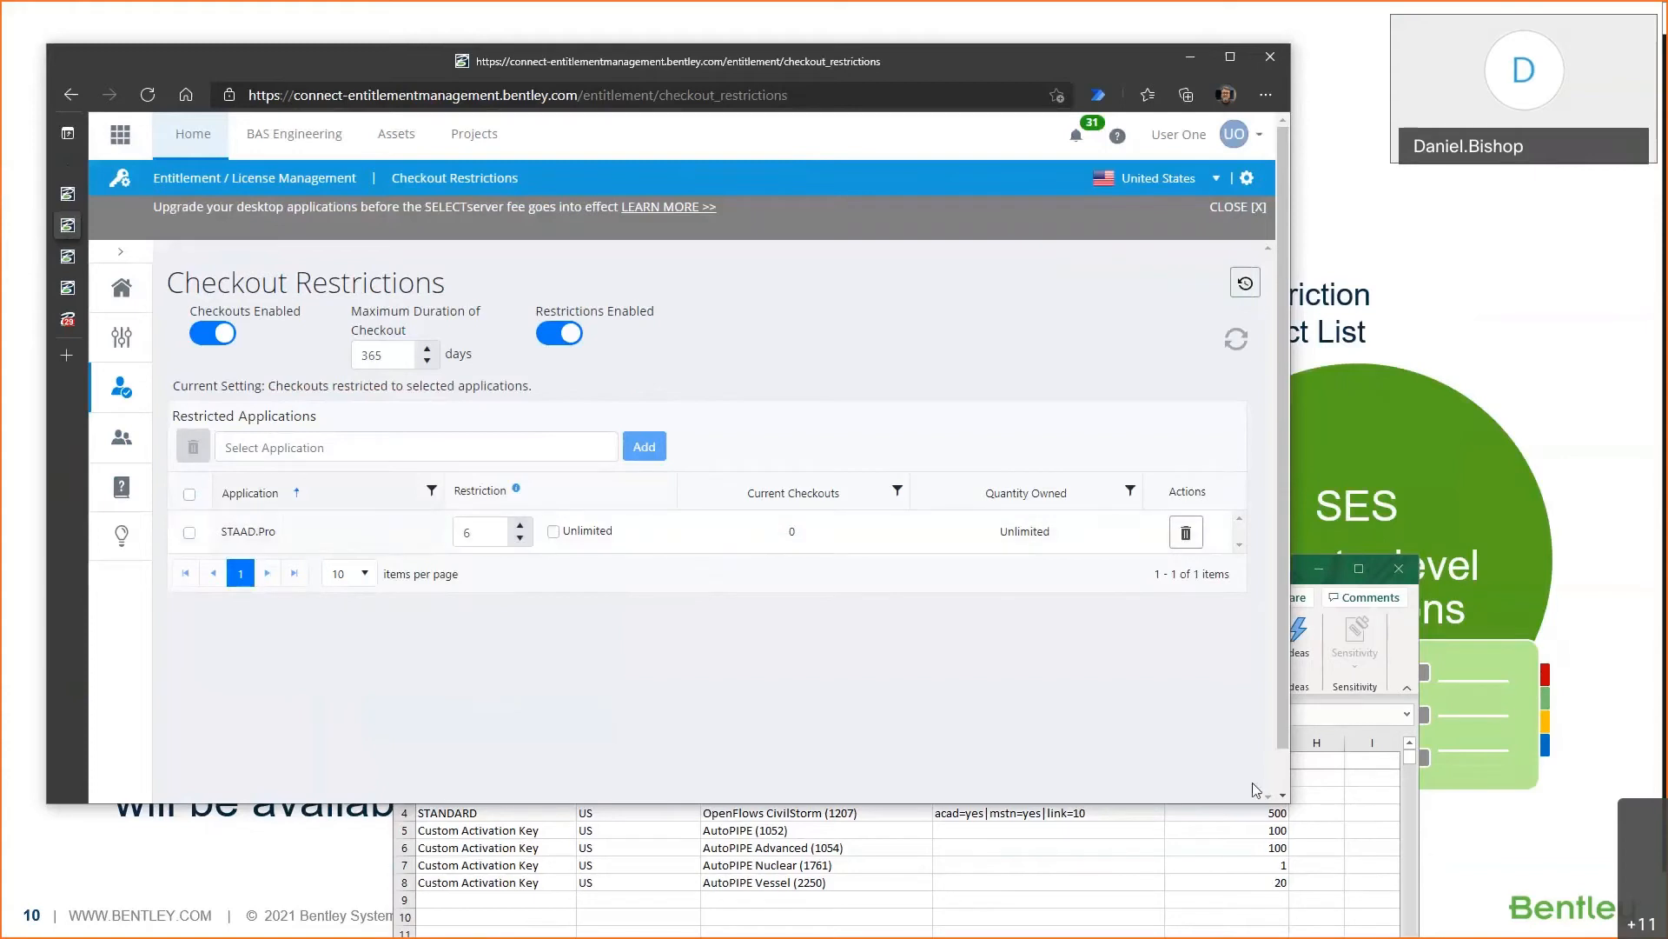
# Step: Consult the STAAD.Pro Advanced (2642) entry in the Excel list and select STAAD.Pro Advanced as an application to restrict
pyautogui.click(1318, 796)
pyautogui.click(795, 796)
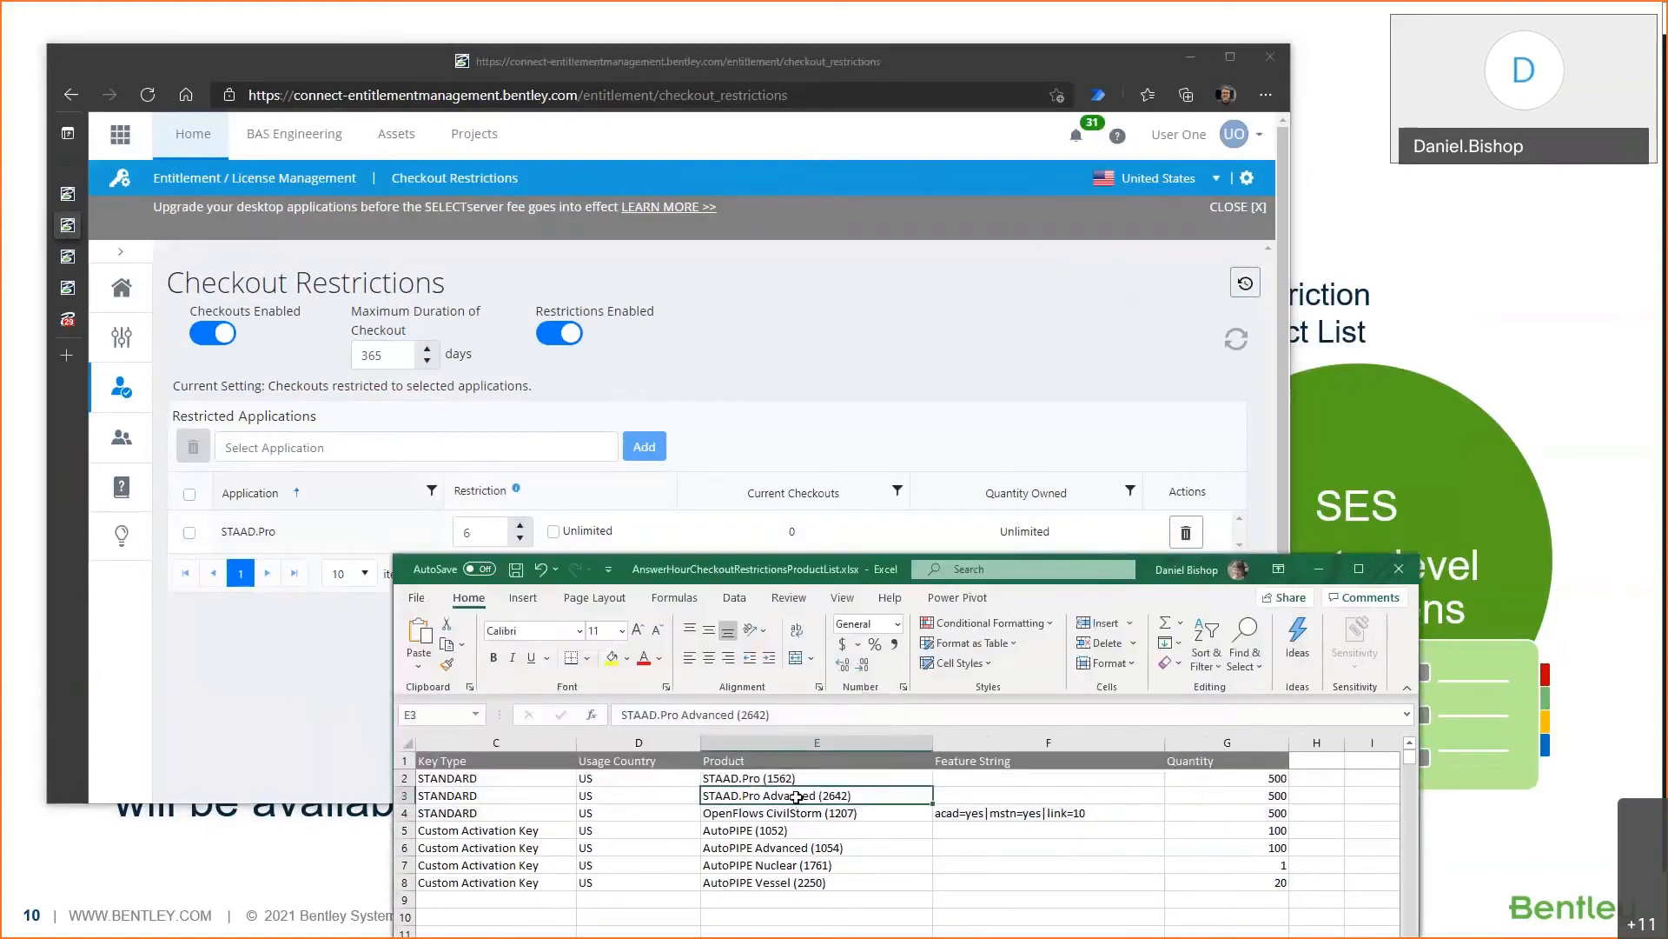
pyautogui.click(425, 444)
pyautogui.write('staad')
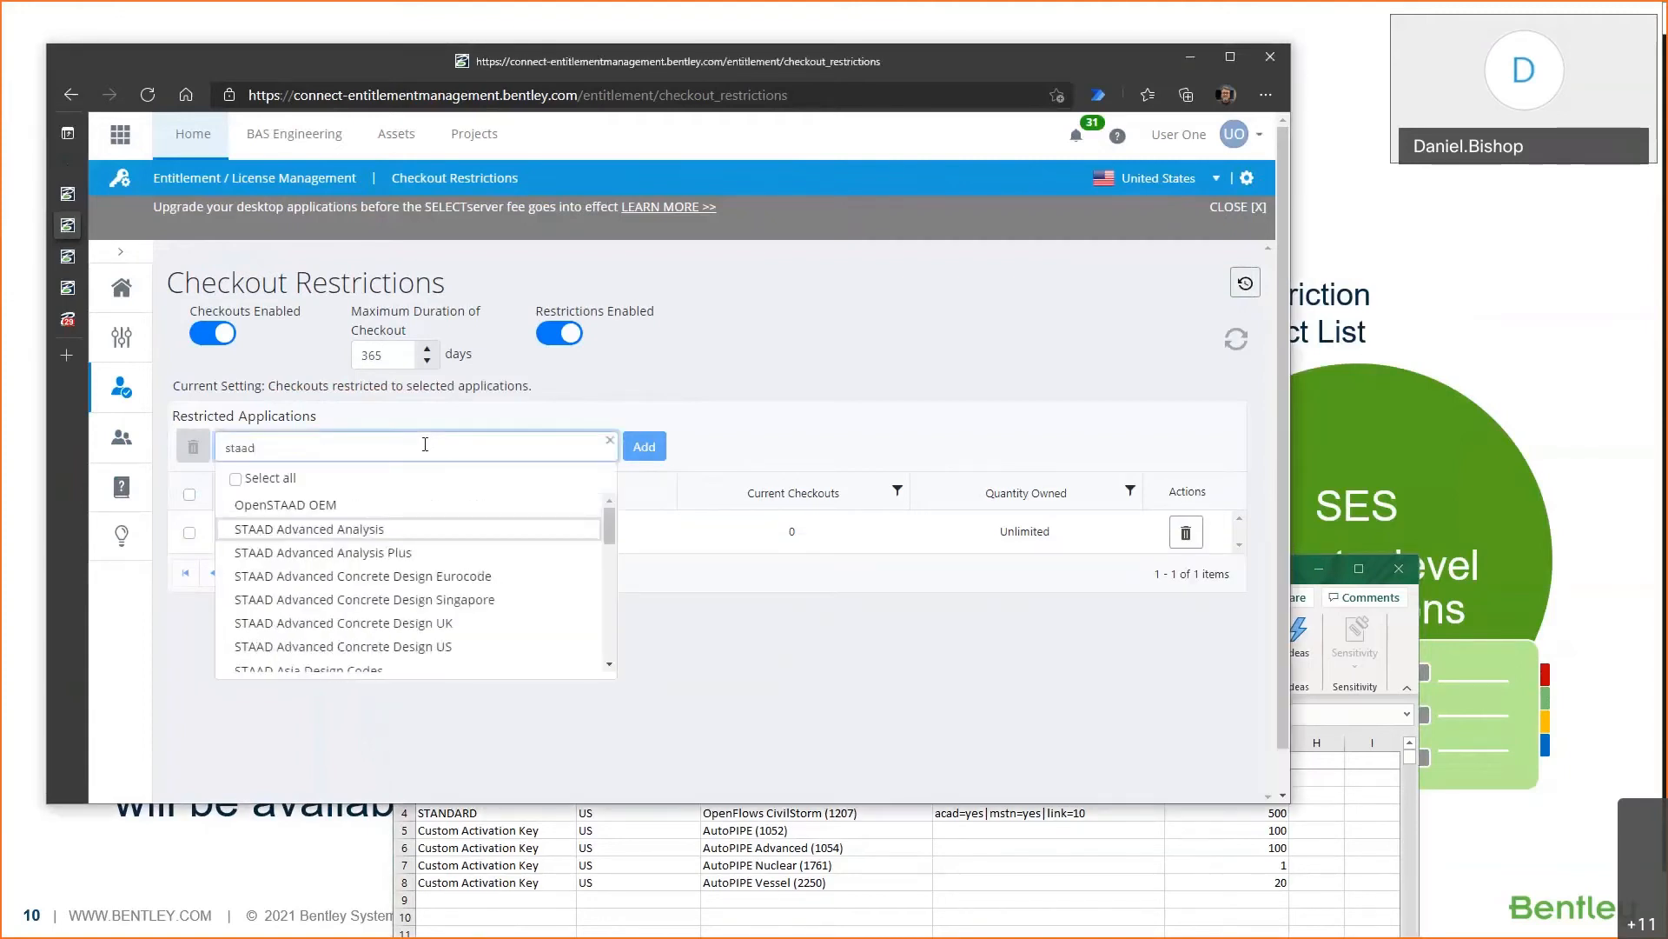
pyautogui.write('.pro')
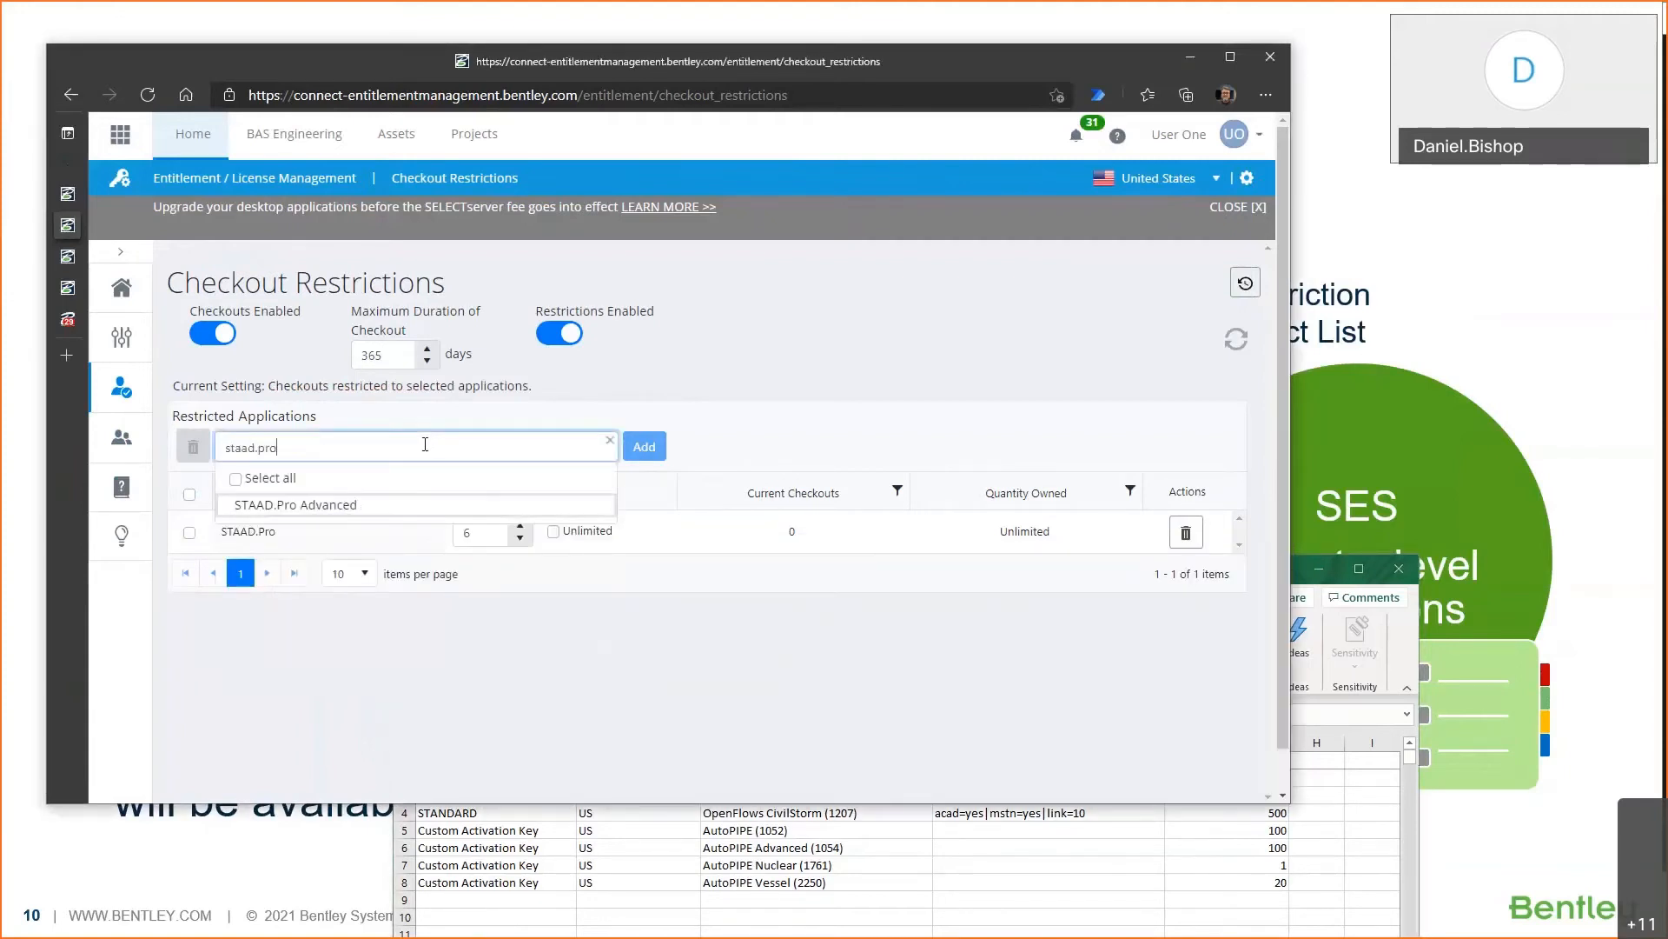
pyautogui.click(360, 507)
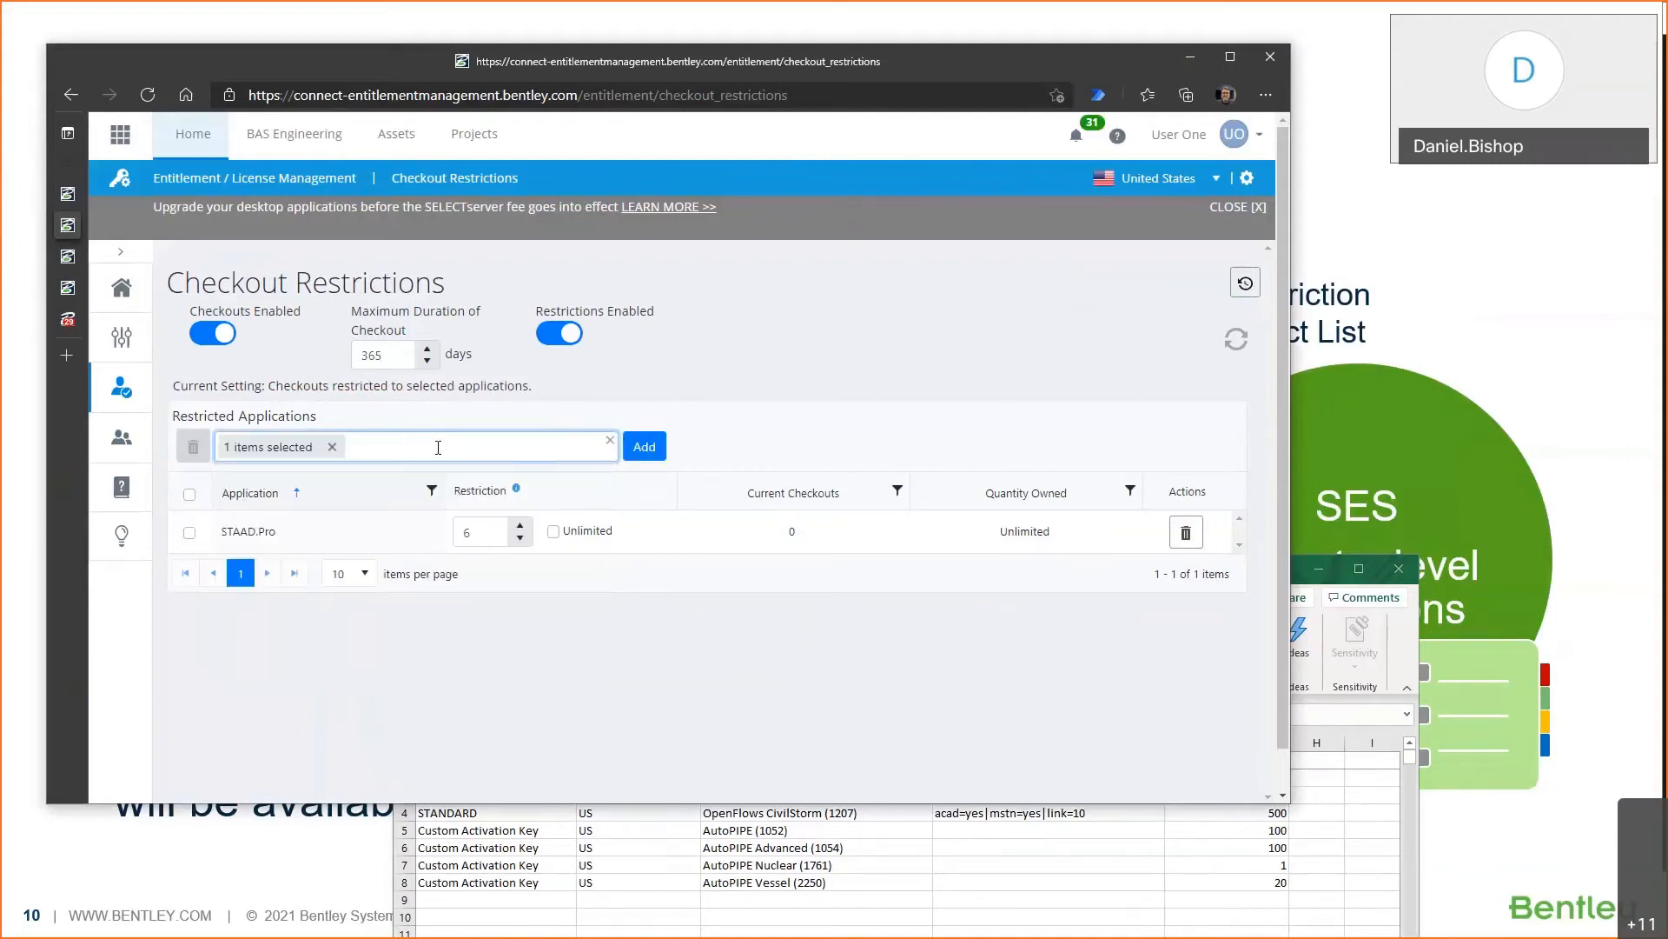
# Step: Include AutoPIPE Nuclear and AutoPIPE Vessel in the application selection and add all selected applications to the restricted list
pyautogui.write('auto')
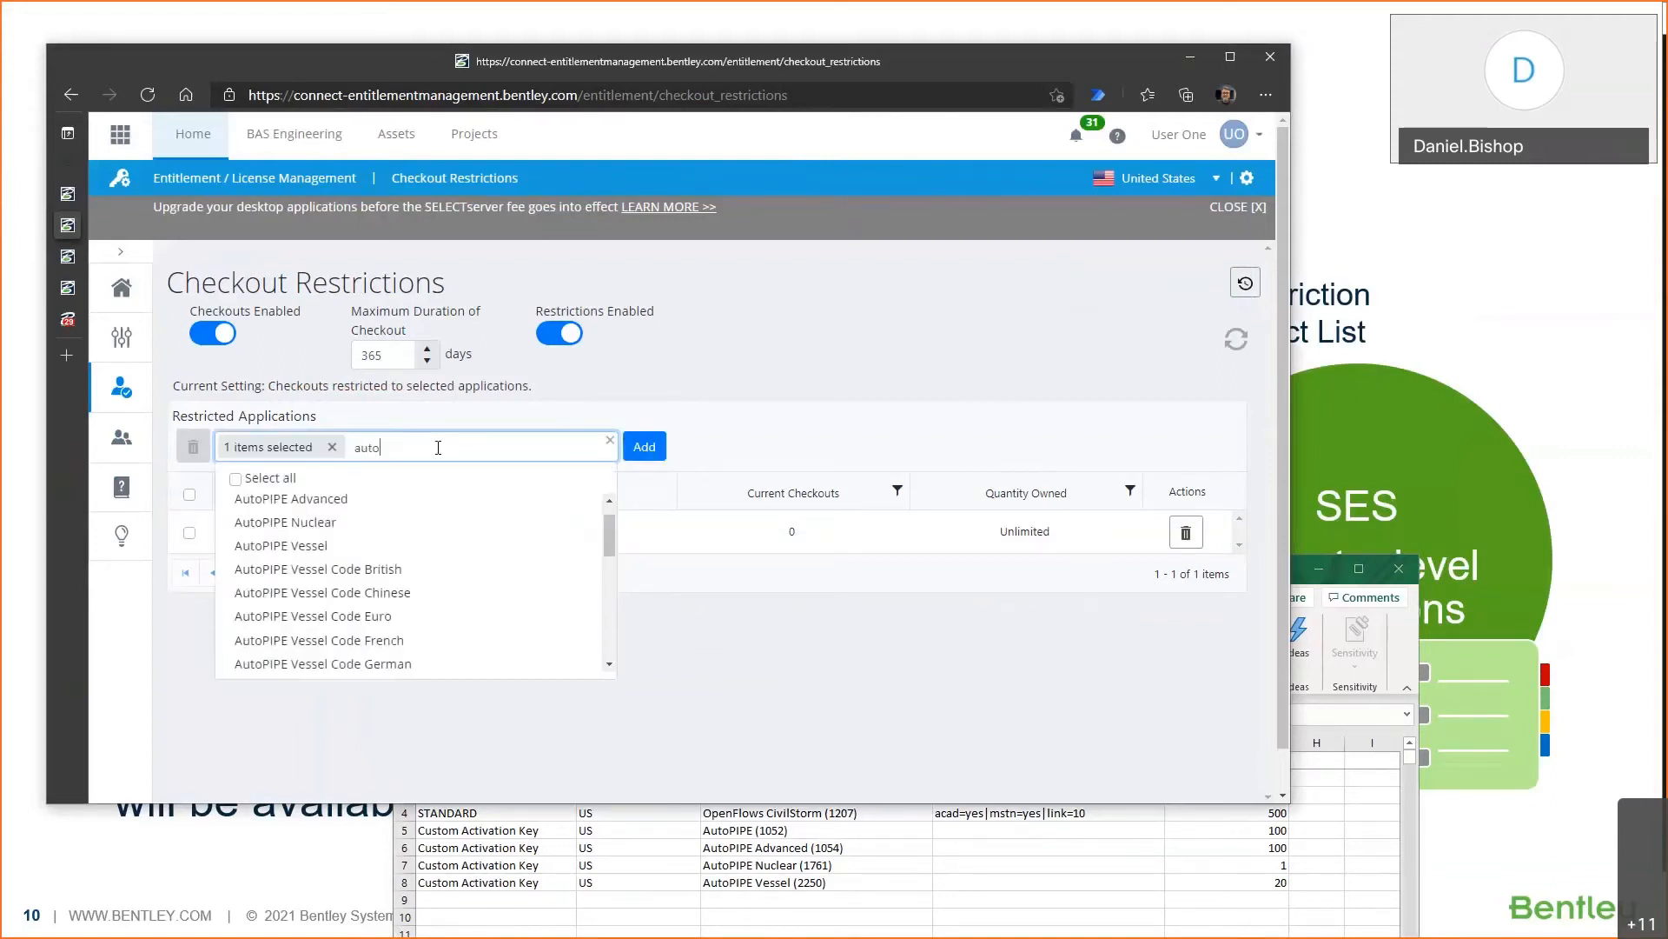
pyautogui.write('pipe')
pyautogui.click(339, 532)
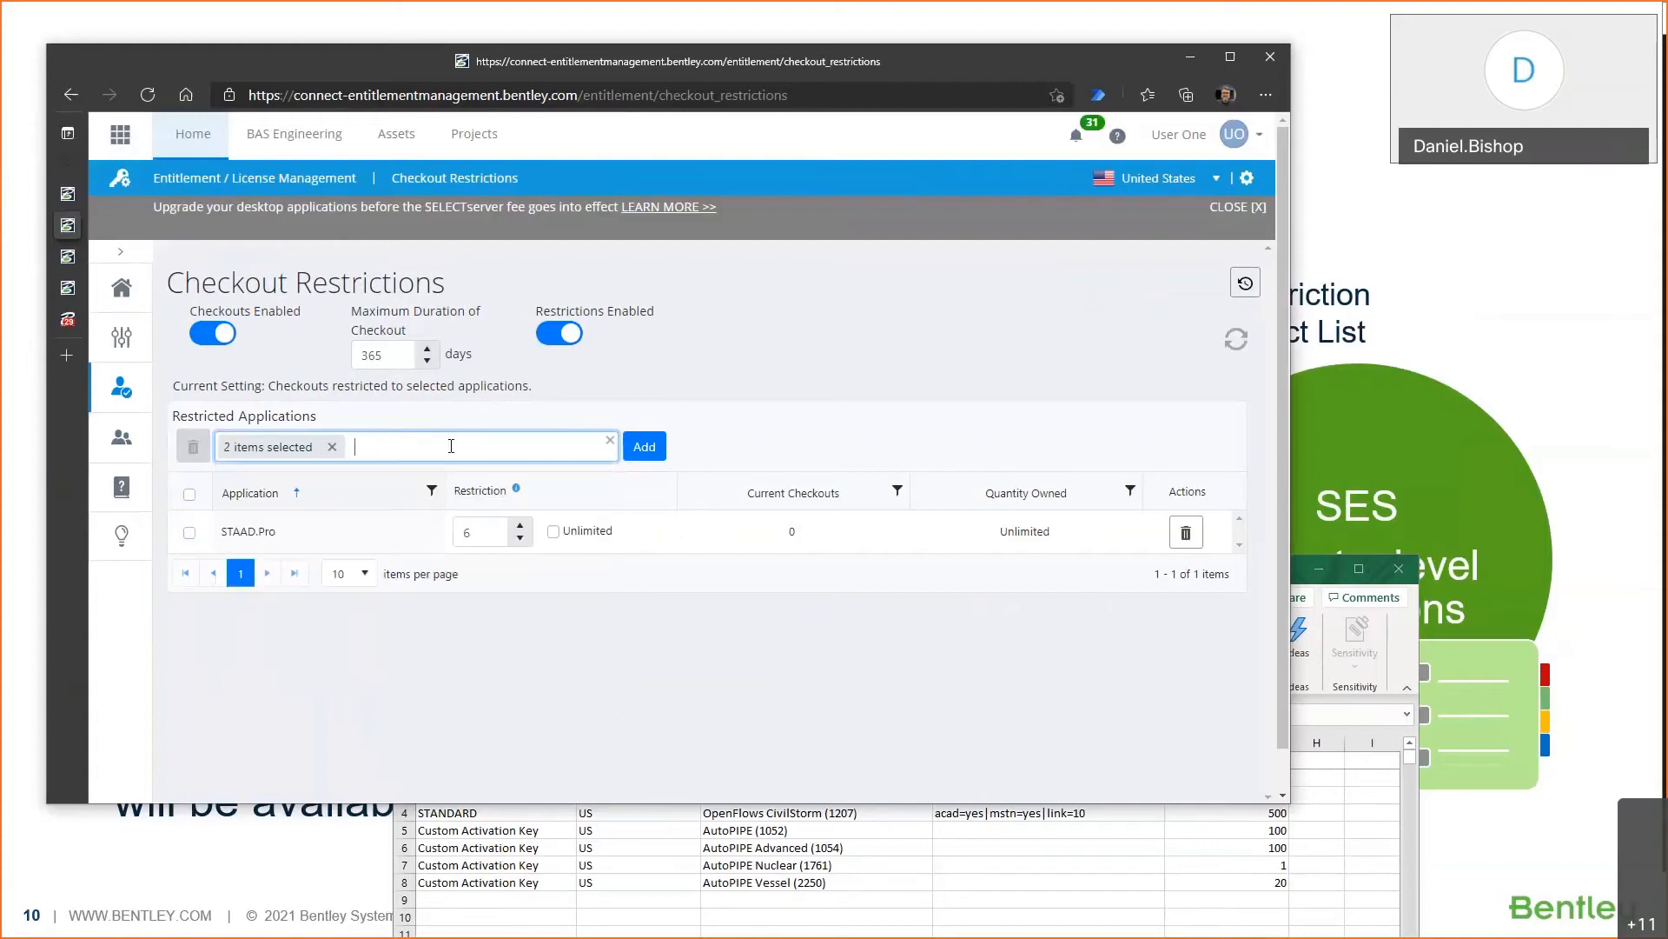
pyautogui.write('aut')
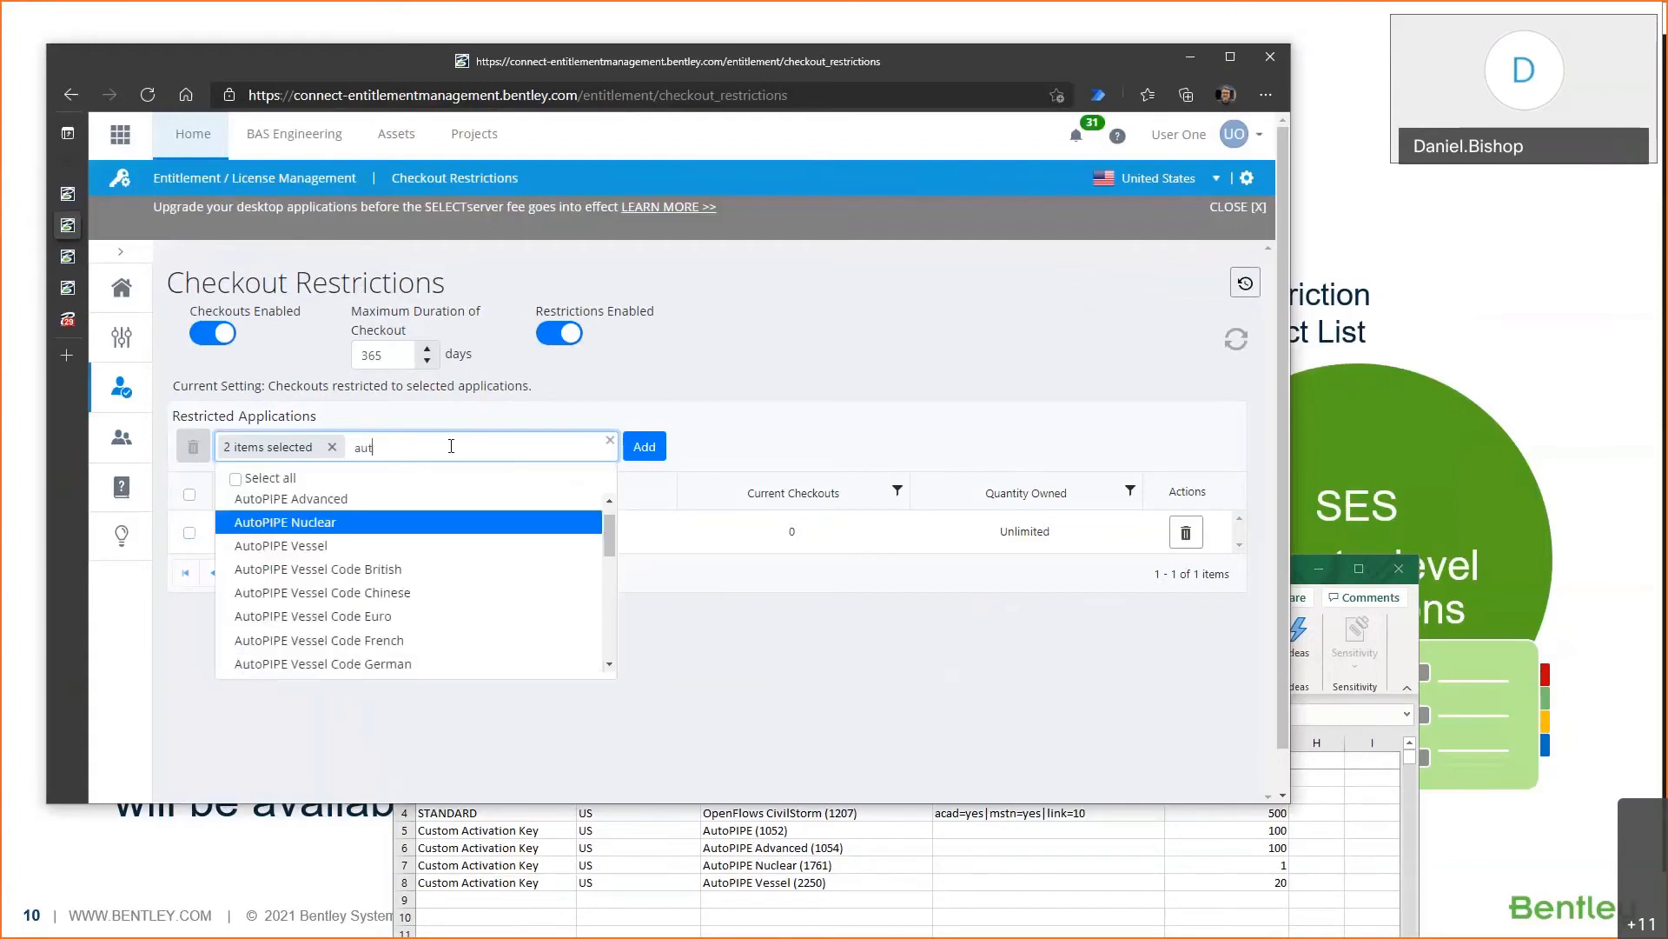
pyautogui.write('opipe')
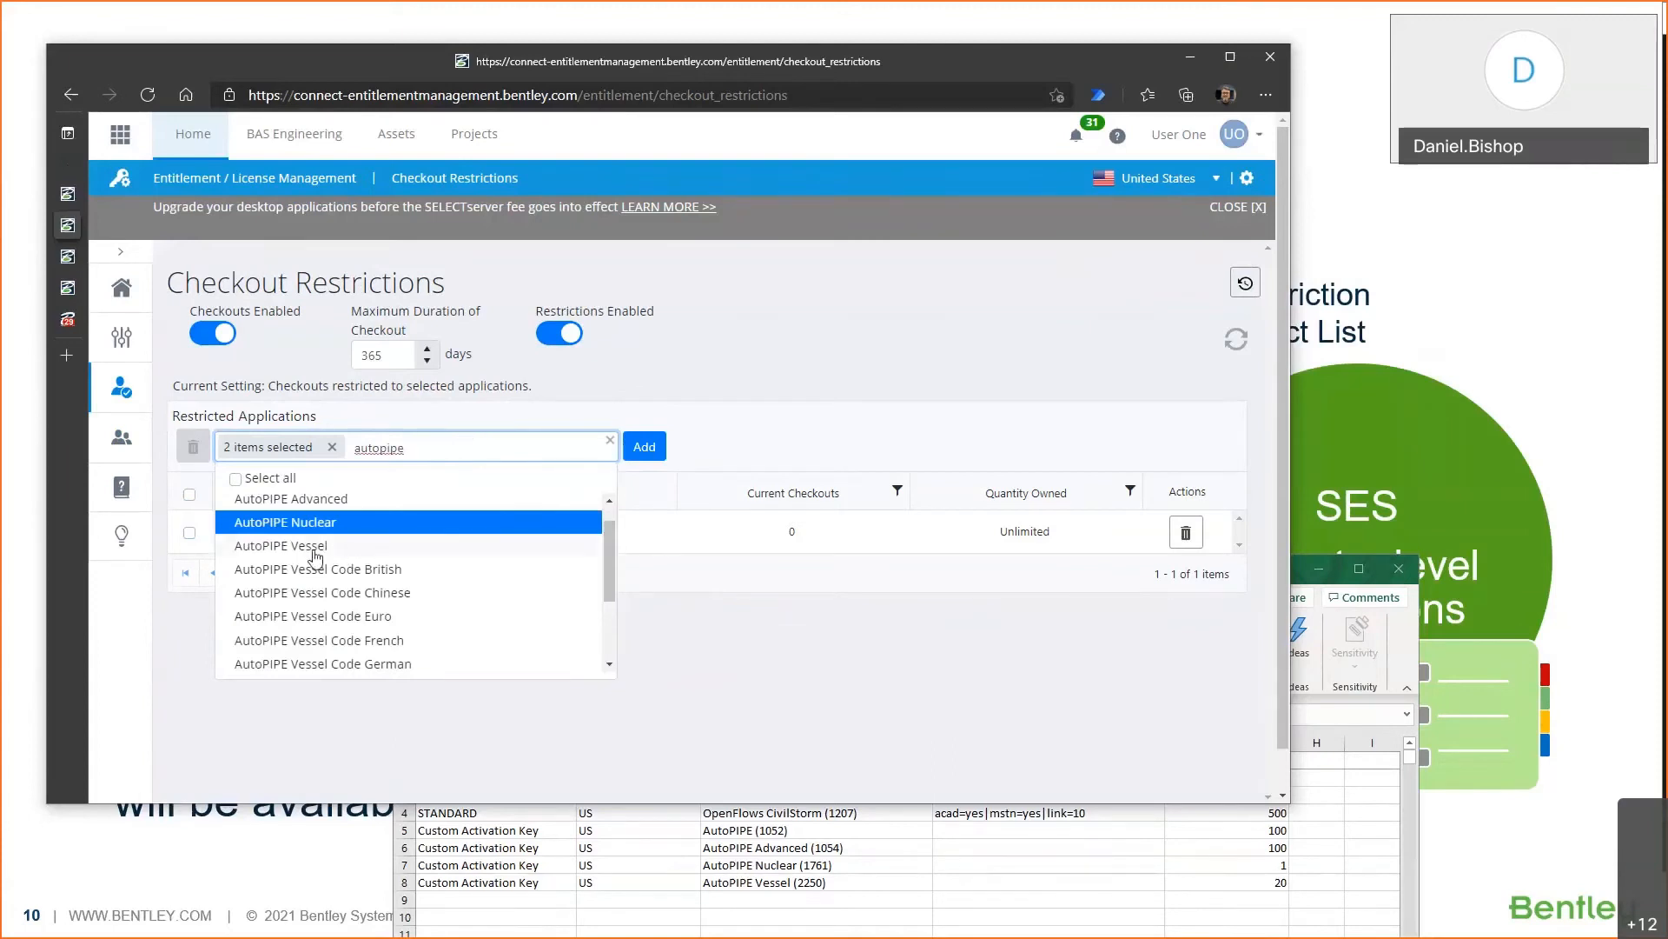
pyautogui.click(316, 545)
pyautogui.click(644, 445)
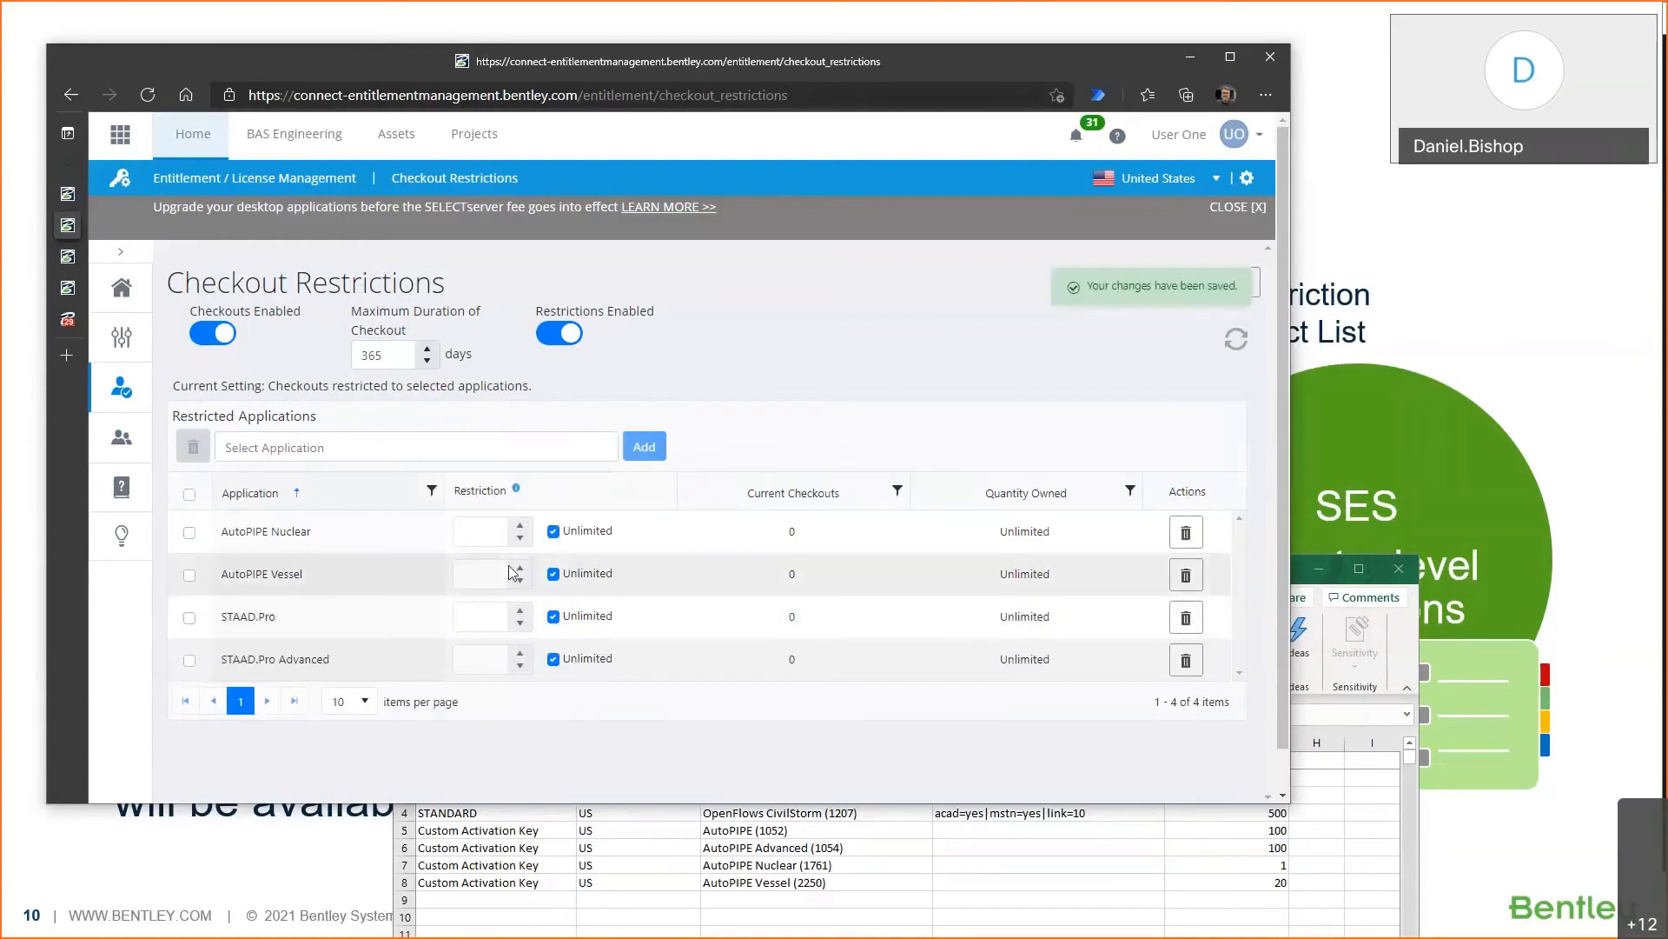
# Step: Remove the unlimited setting from AutoPIPE Nuclear and AutoPIPE Vessel, setting their checkout restrictions to 1 and 20
pyautogui.click(552, 532)
pyautogui.click(522, 527)
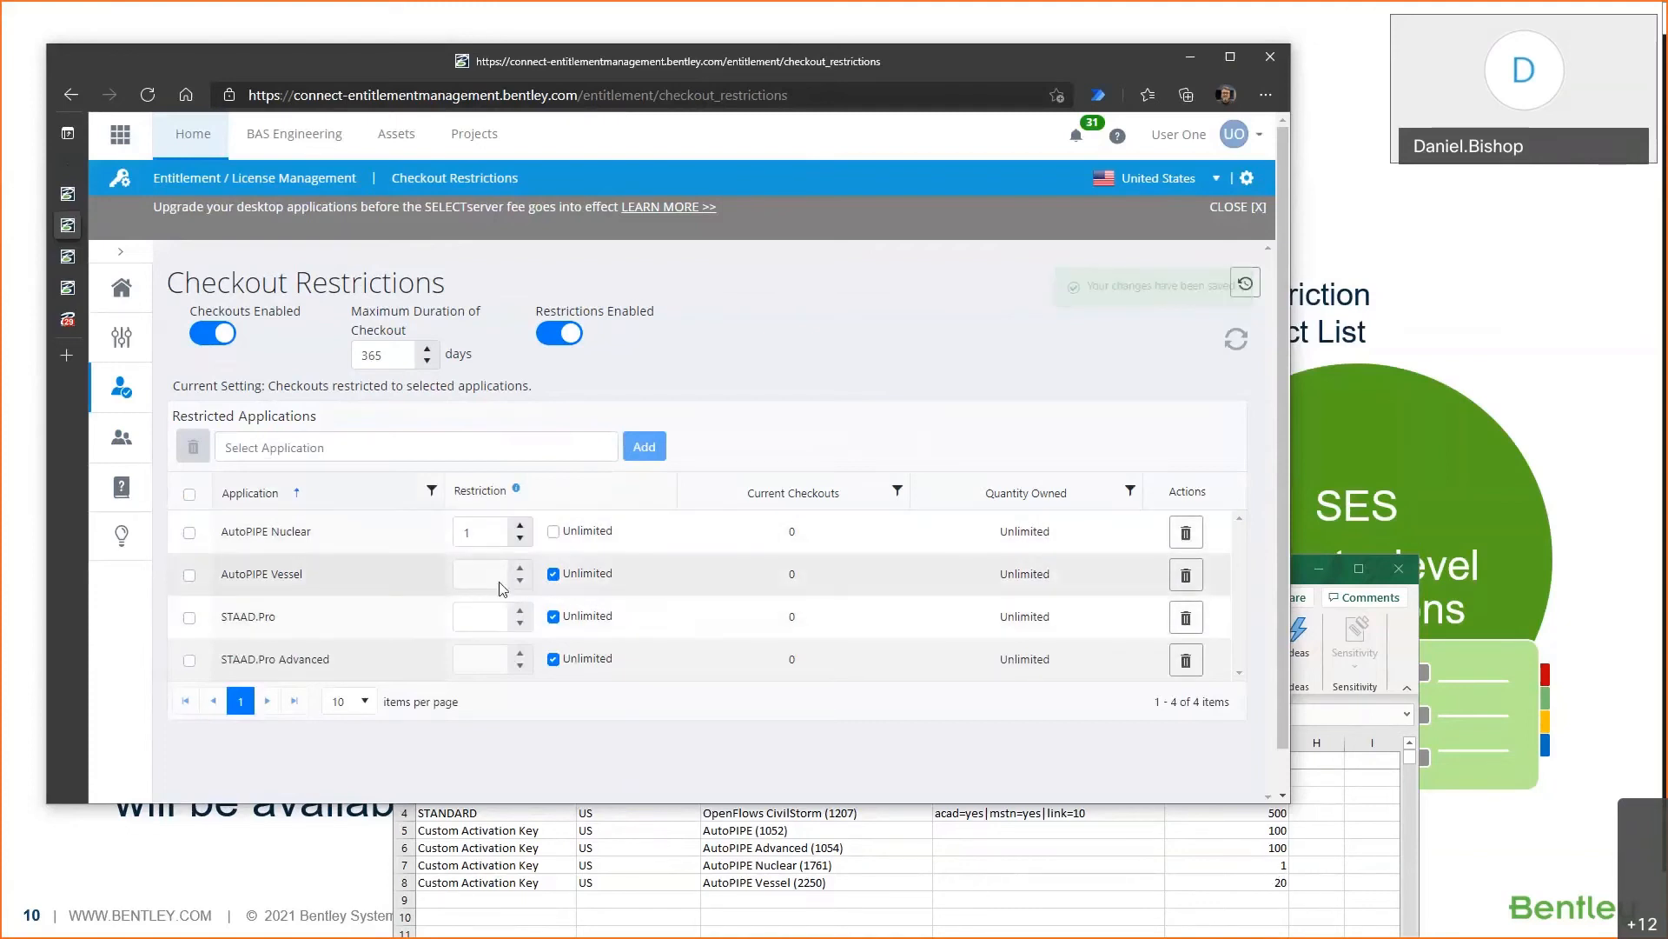
pyautogui.click(553, 574)
pyautogui.click(521, 570)
pyautogui.click(521, 569)
pyautogui.click(520, 569)
pyautogui.click(521, 569)
pyautogui.click(521, 570)
pyautogui.click(520, 569)
pyautogui.click(521, 569)
pyautogui.click(520, 570)
pyautogui.click(521, 569)
# Step: Consult the Excel product list once more and minimize both the workbook and the browser window
pyautogui.click(972, 861)
pyautogui.click(973, 311)
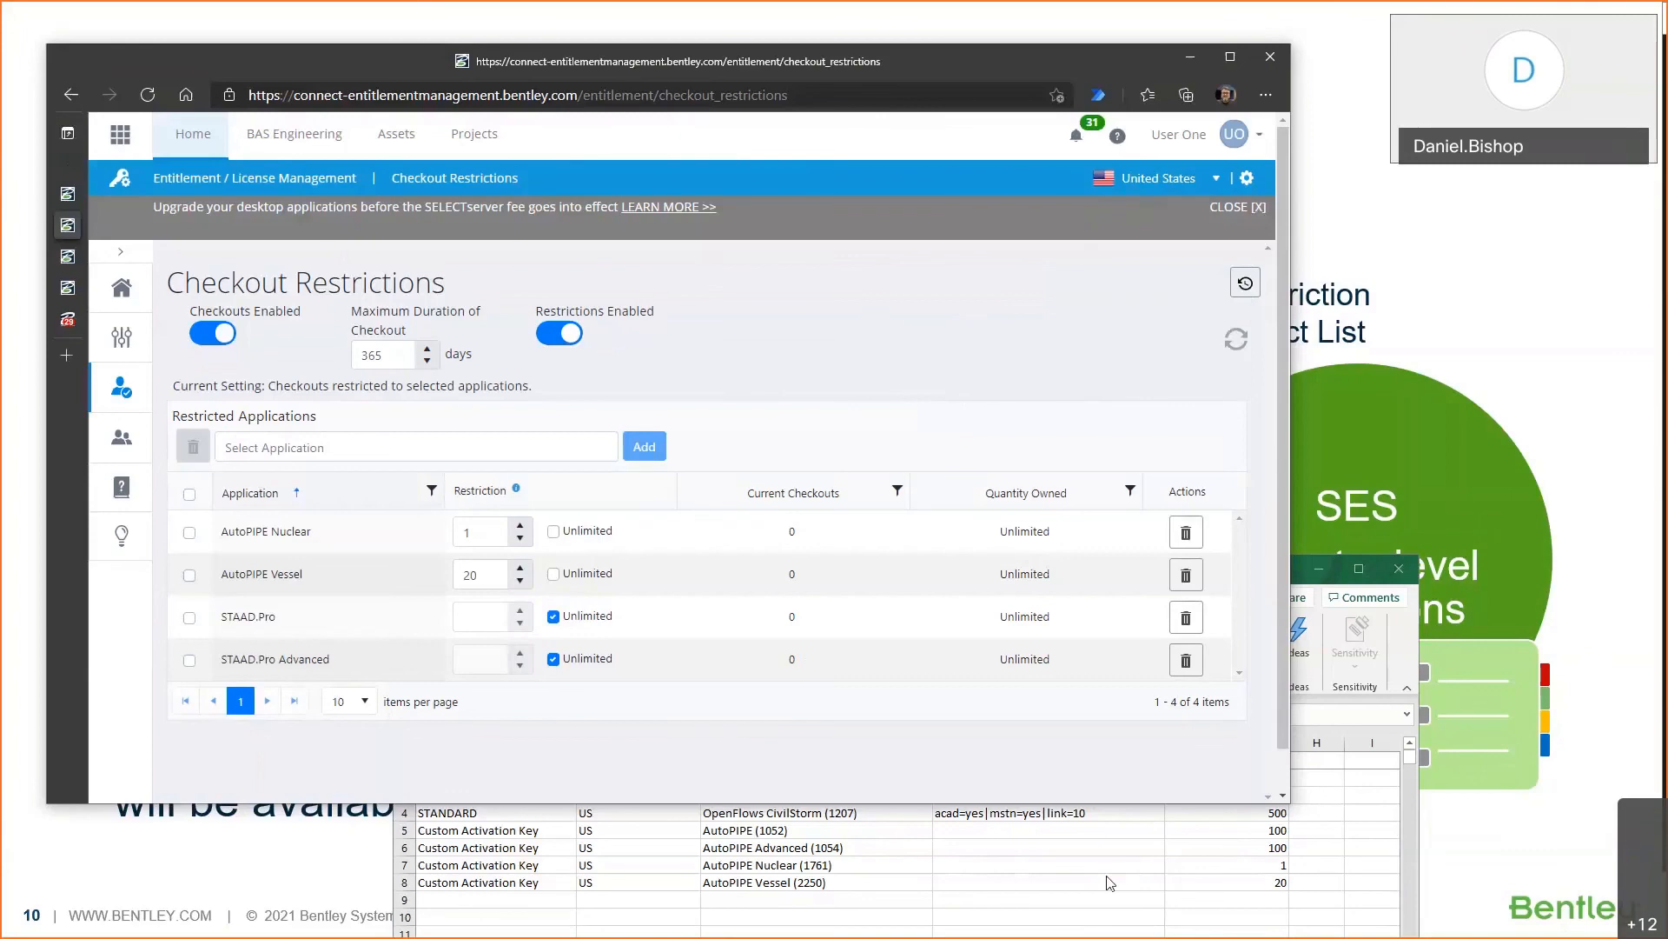
pyautogui.click(1318, 568)
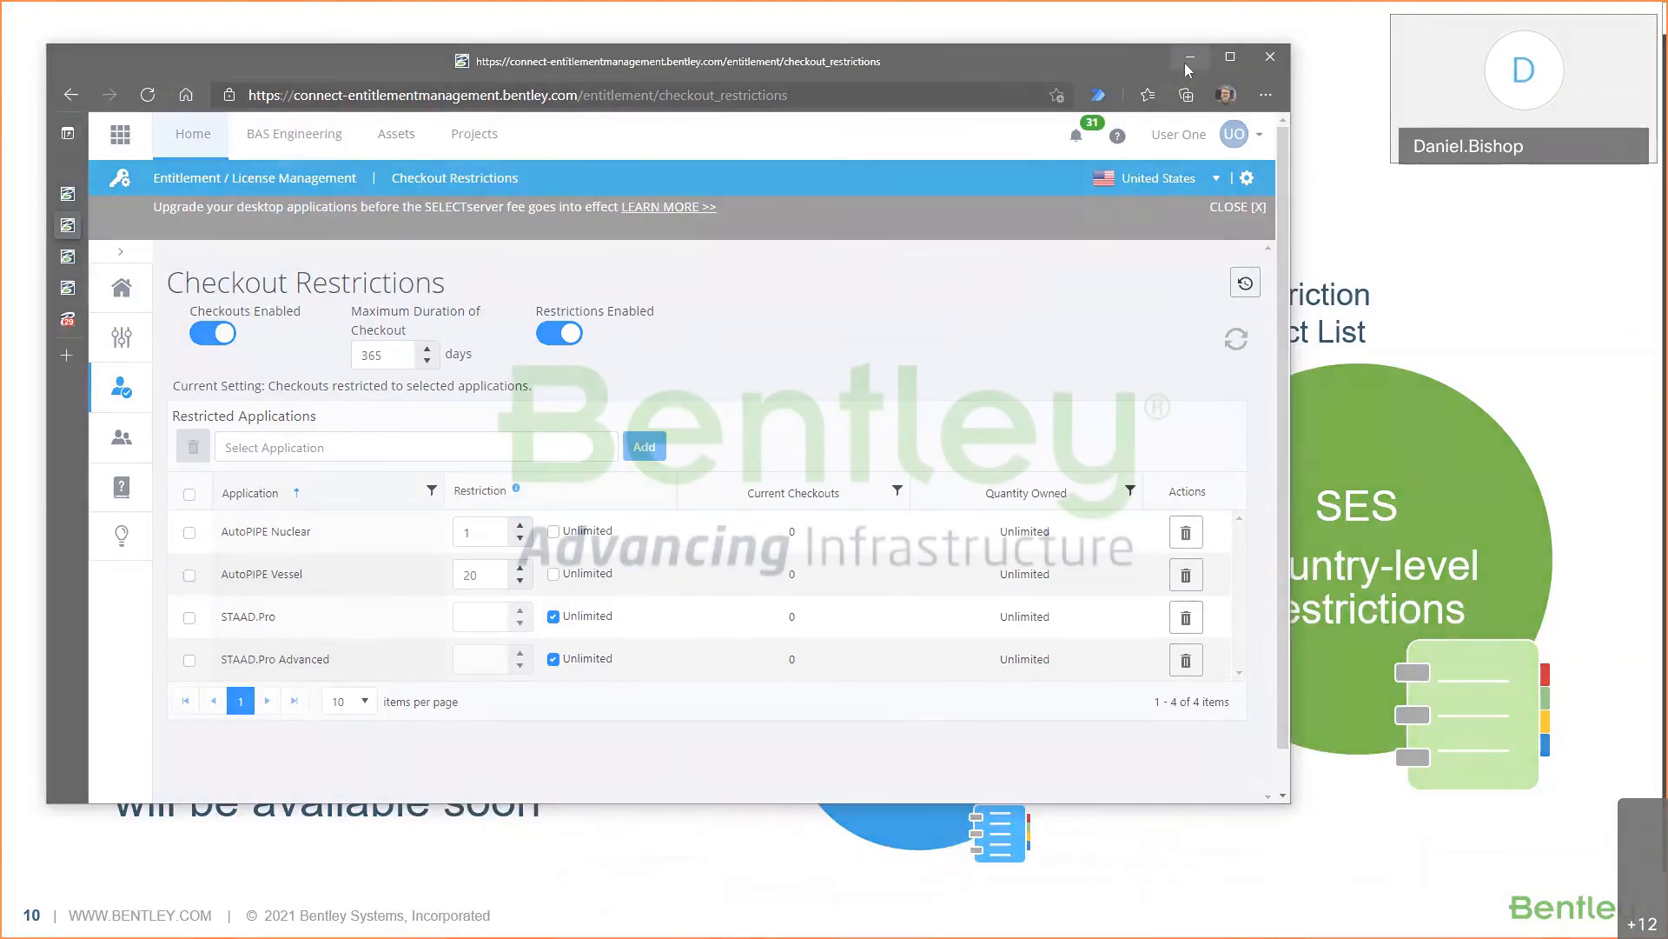
pyautogui.click(1185, 62)
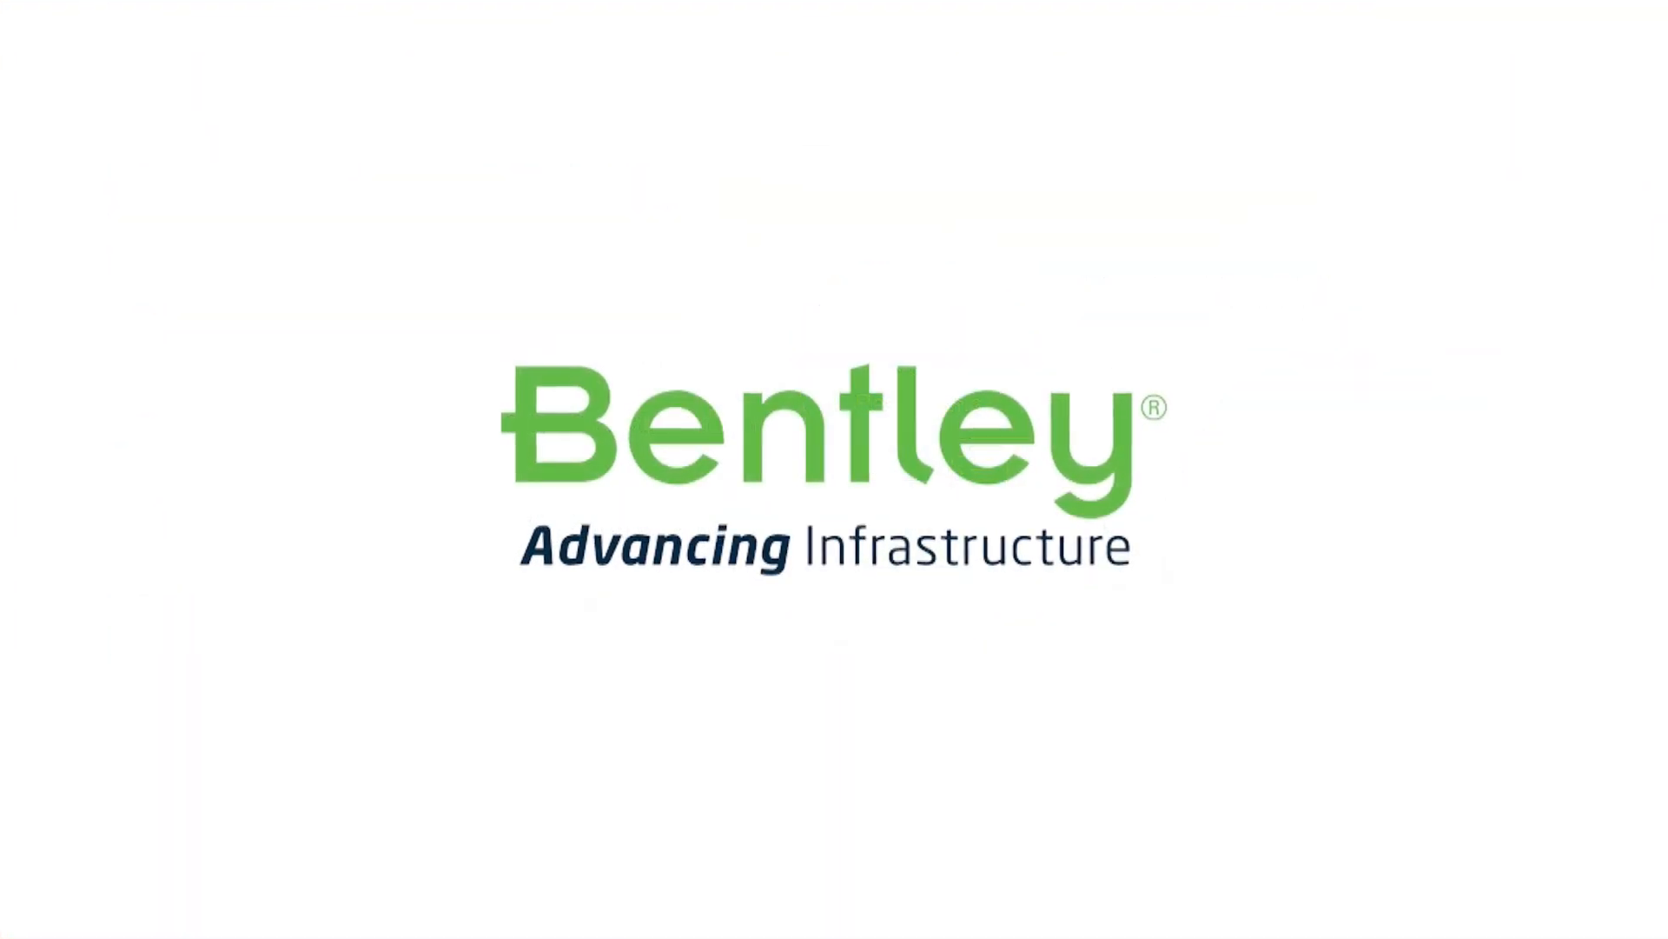